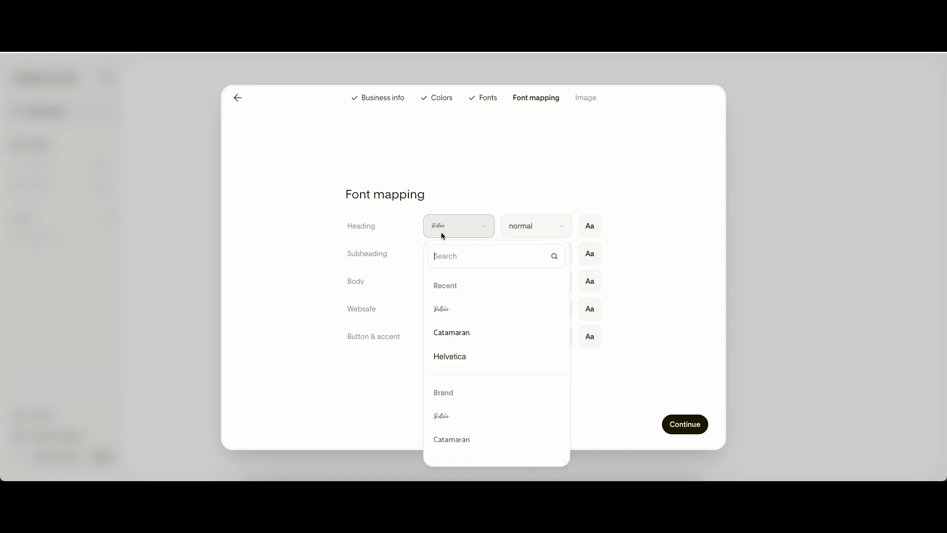
- Map the heading font to Catamaran in normal weight and set its letter case to all capitals (AA)
click(475, 337)
click(536, 225)
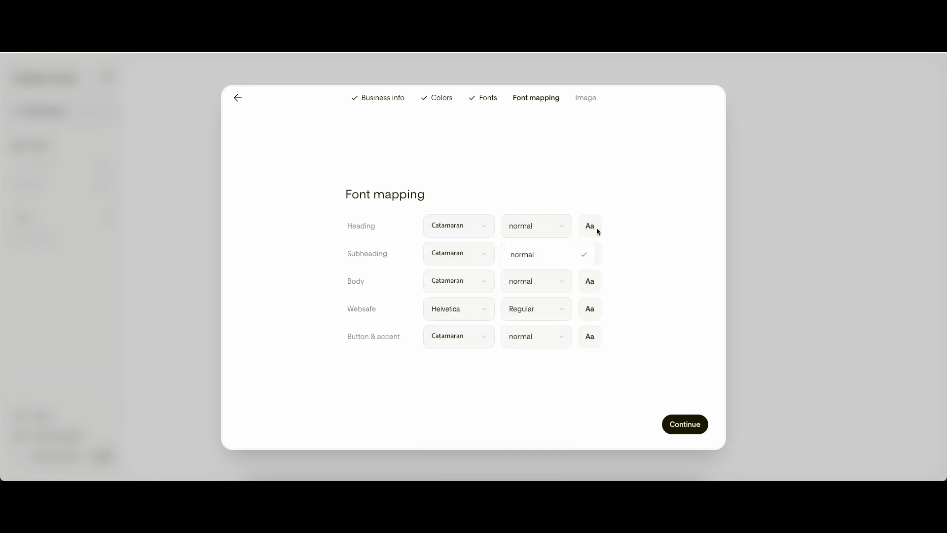
click(536, 226)
click(585, 222)
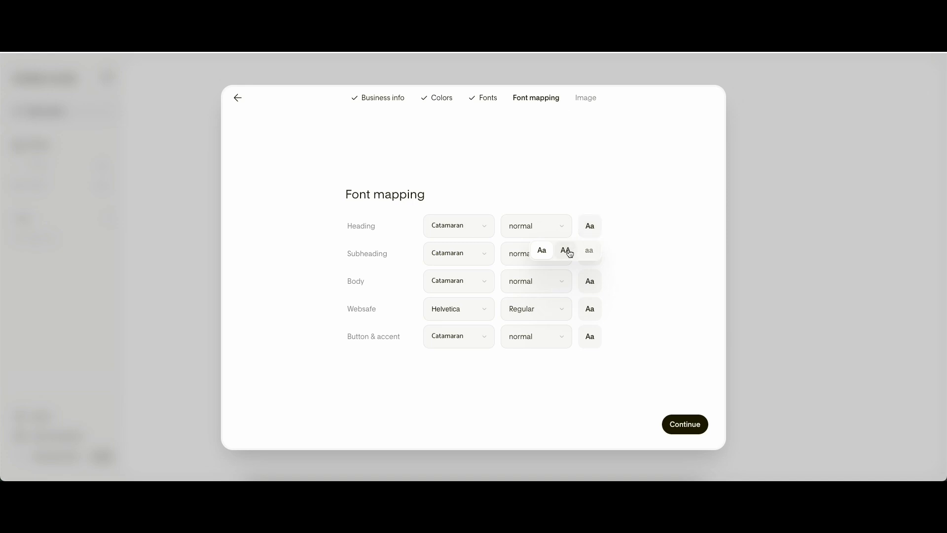
click(566, 252)
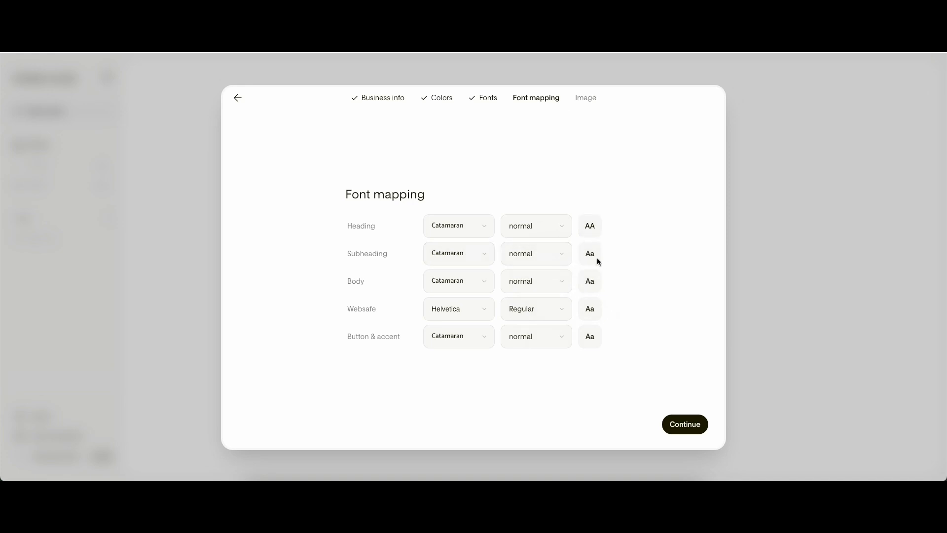
click(448, 317)
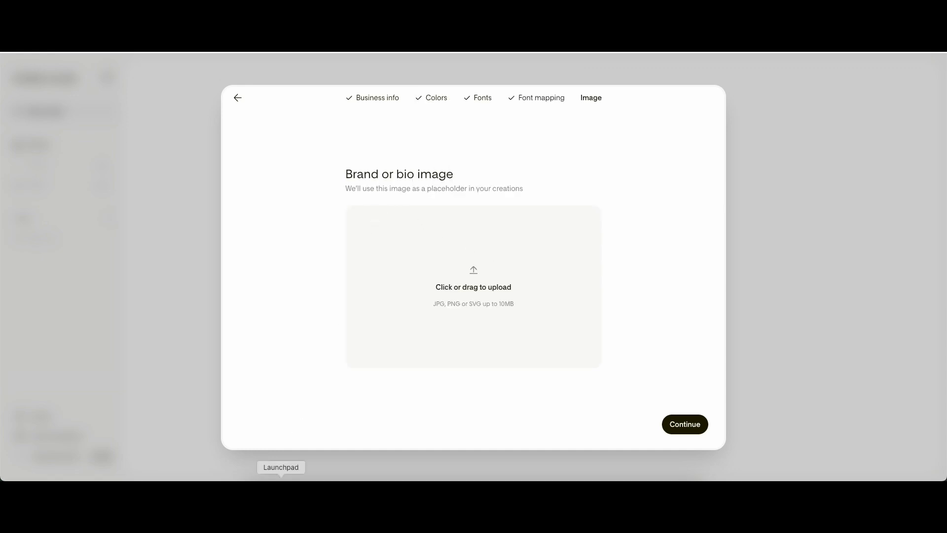
- Add the photo of the woman in the red shirt from the Desktop as the brand image and finish the brand setup
click(439, 271)
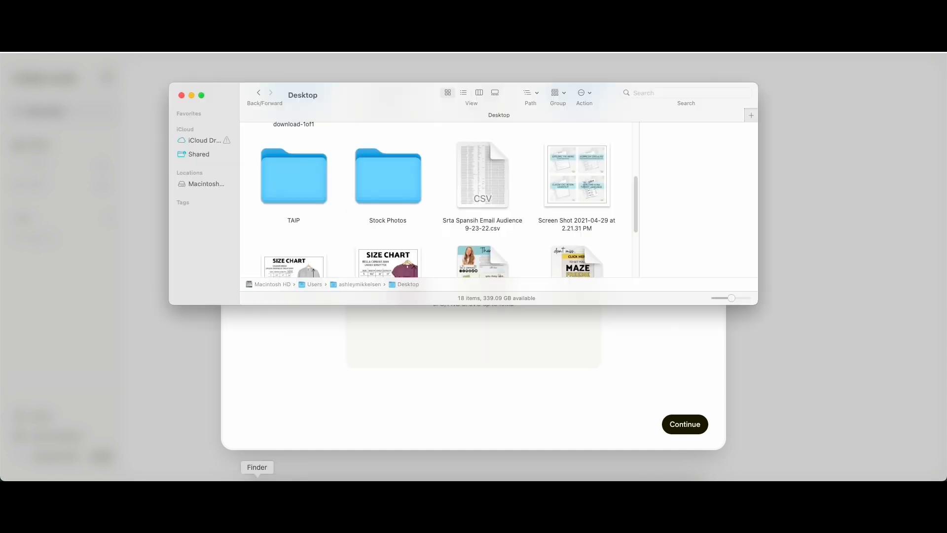
scroll(432, 267, up, 5)
drag(293, 173, 440, 338)
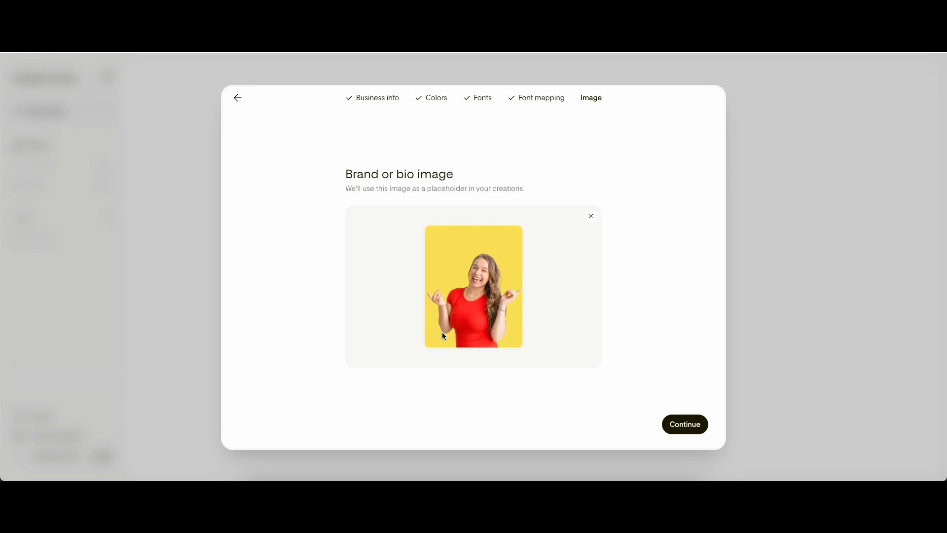
click(693, 434)
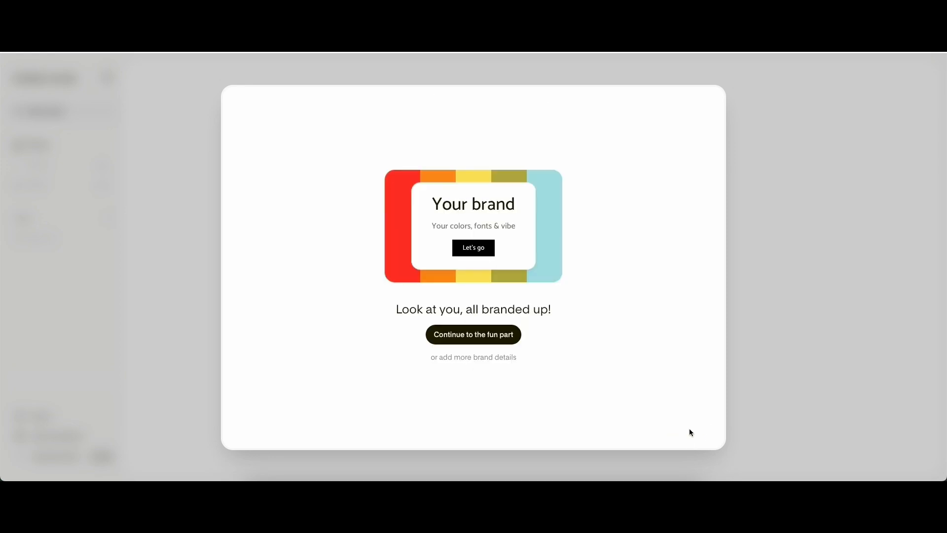
click(444, 341)
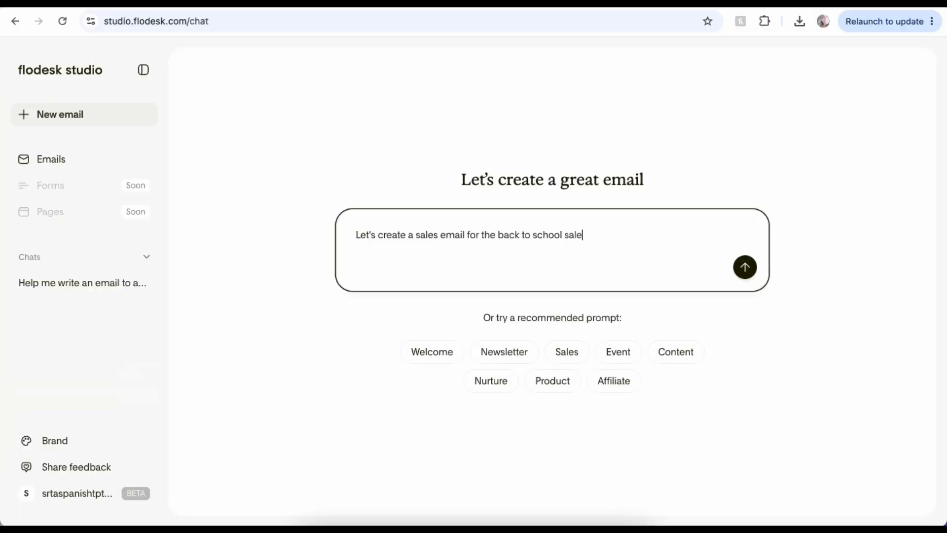
- Complete the email prompt, asking for a TeachersPayTeachers back to school sales email with up to 25% off, emphasizing the brand new semester 1 unit bundle
text(or TeachersPayTeachers. T)
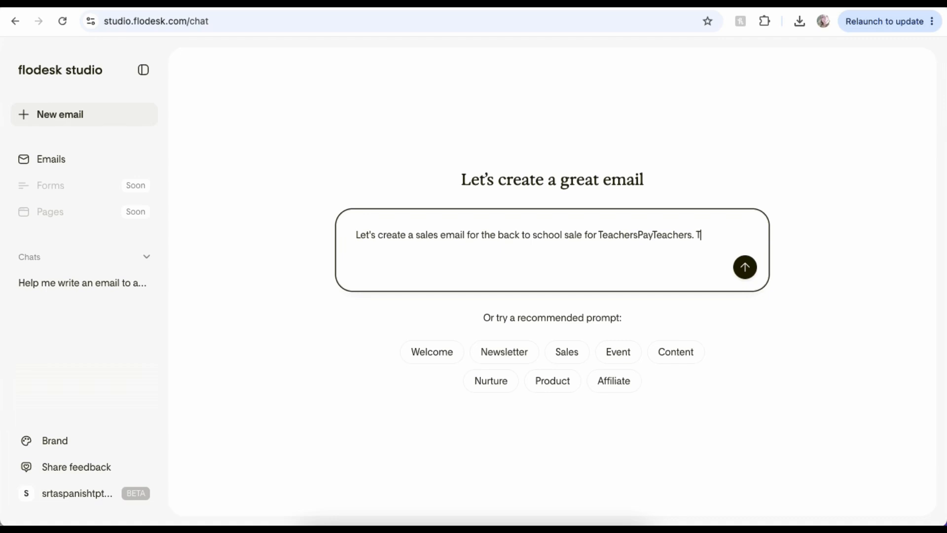
text(here will be a discount of up to 25% off and I'd)
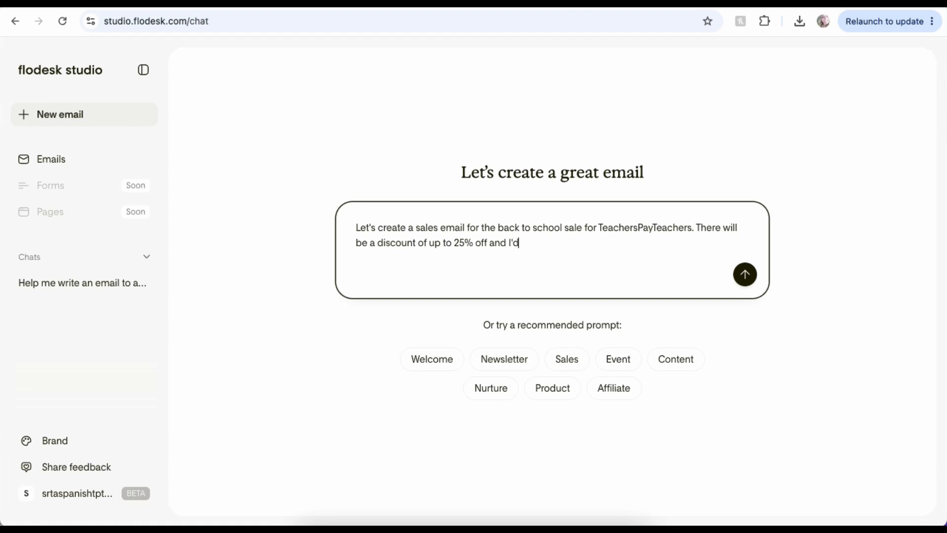
text( like to emphasize my brand new)
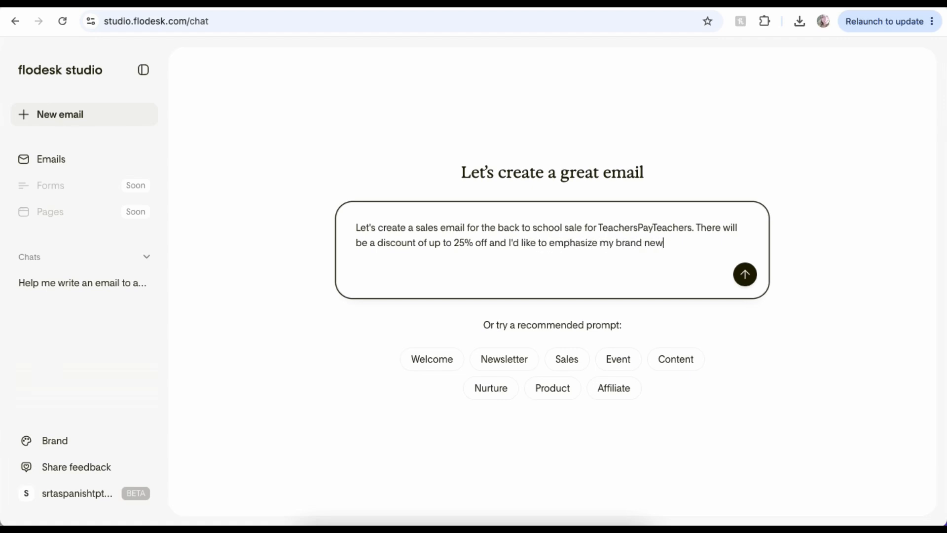
text( semester 1 unit bundle)
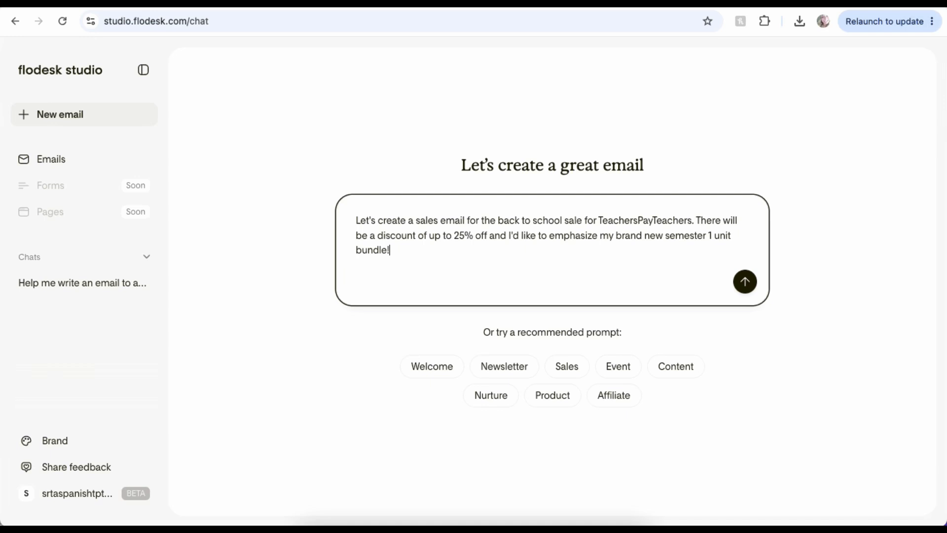
text(!)
key(shift+Return)
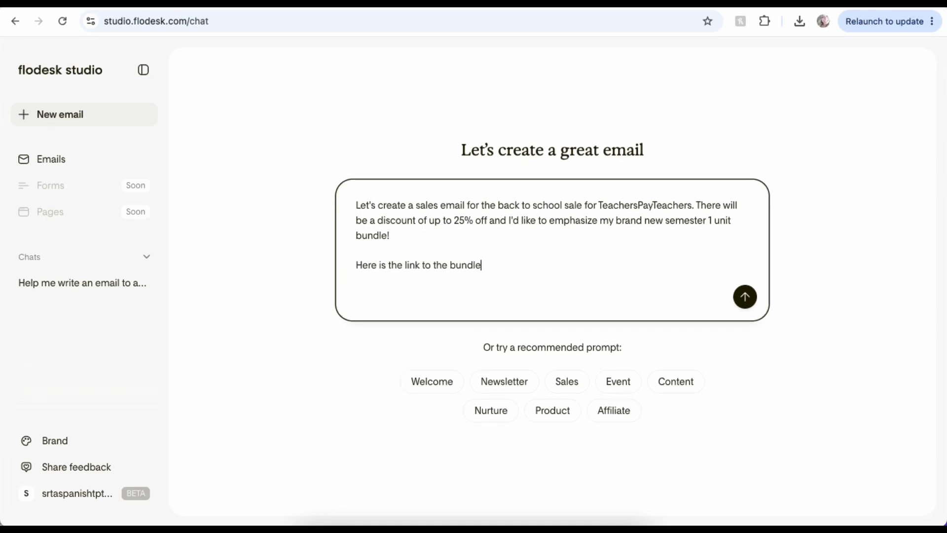
text(:)
key(shift+Return)
text(https://www.teacherspayteachers.com/Product/Beginning-Spanish-1-Lesson-Plans-Back-to-First-Day-of-School-Curriculum-Lessons-4819267)
key(shift+Return)
key(shift+Return)
text(what )
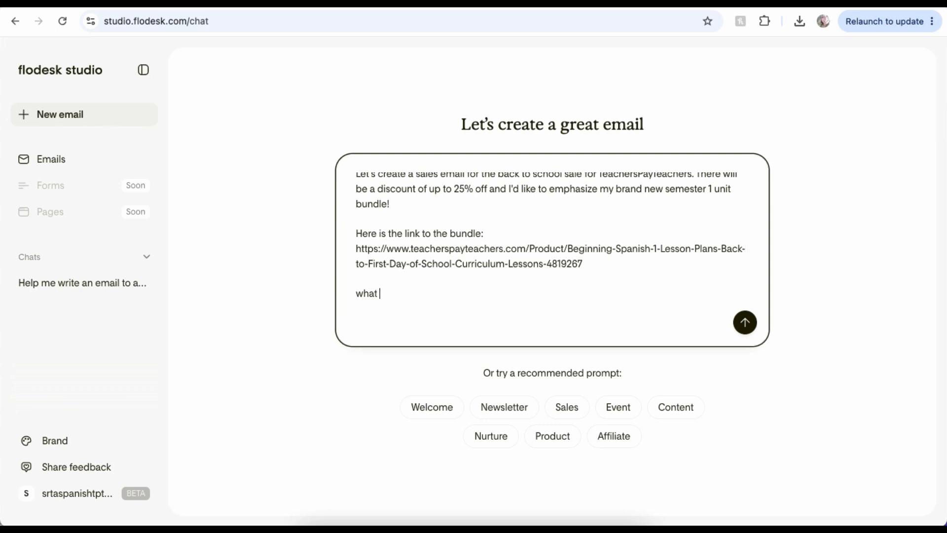
text(questions)
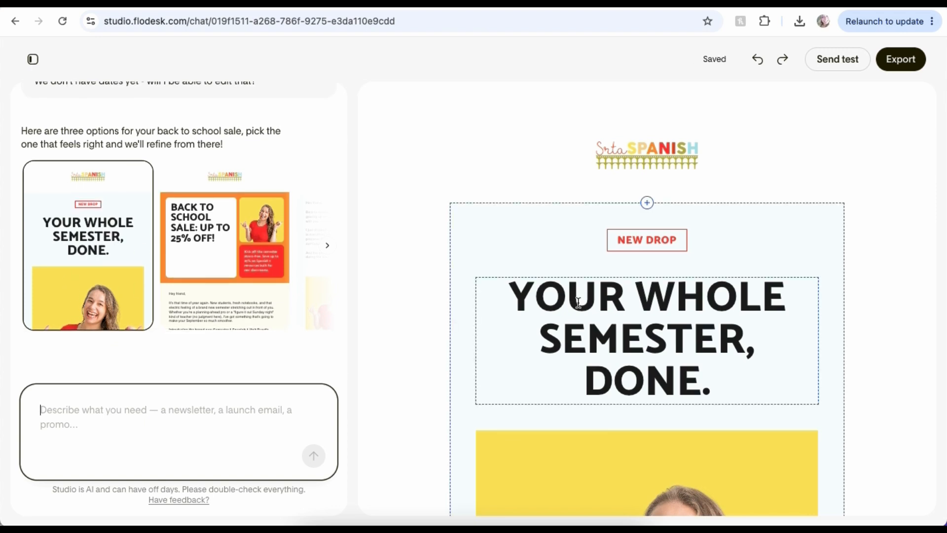
- Review the first generated email option from the headline through the pricing, body text and "What's Included" section
scroll(578, 306, down, 5)
scroll(578, 306, down, 4)
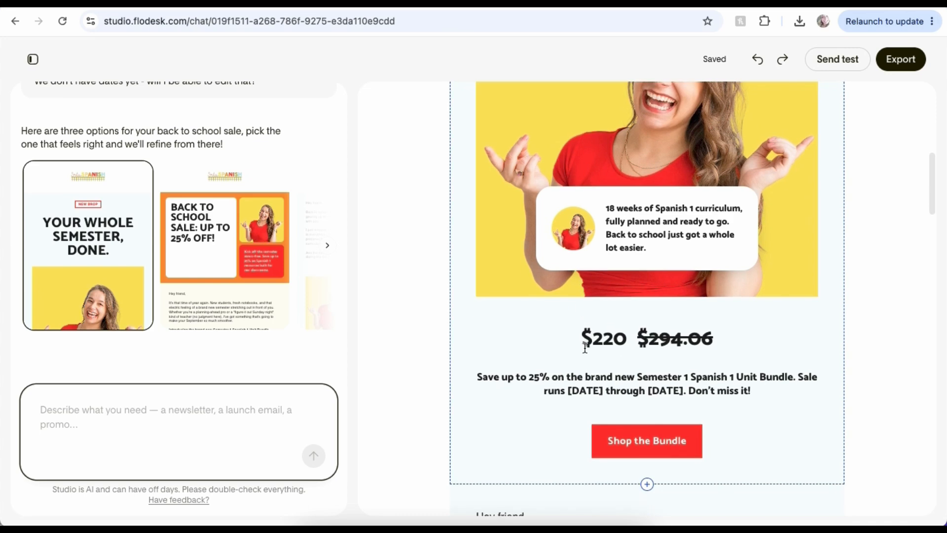
scroll(601, 345, down, 1)
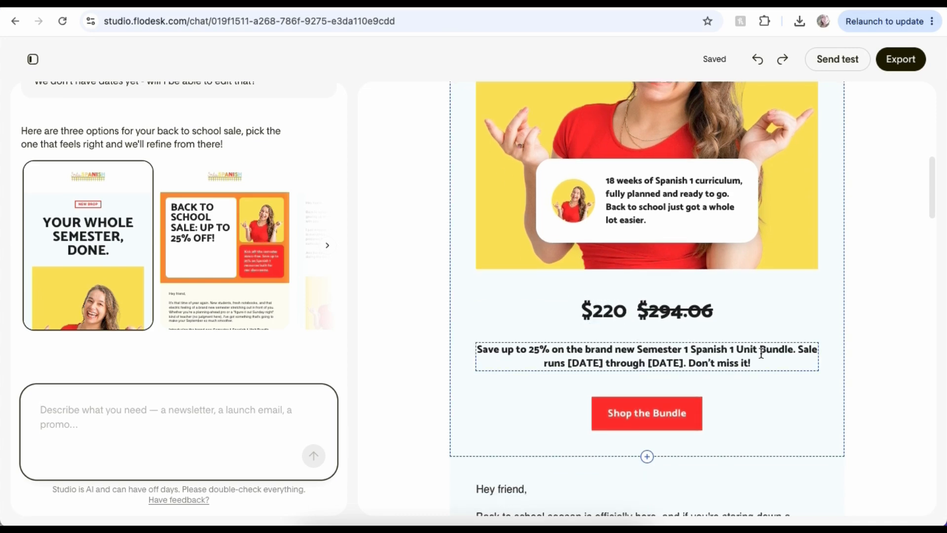
scroll(761, 353, down, 8)
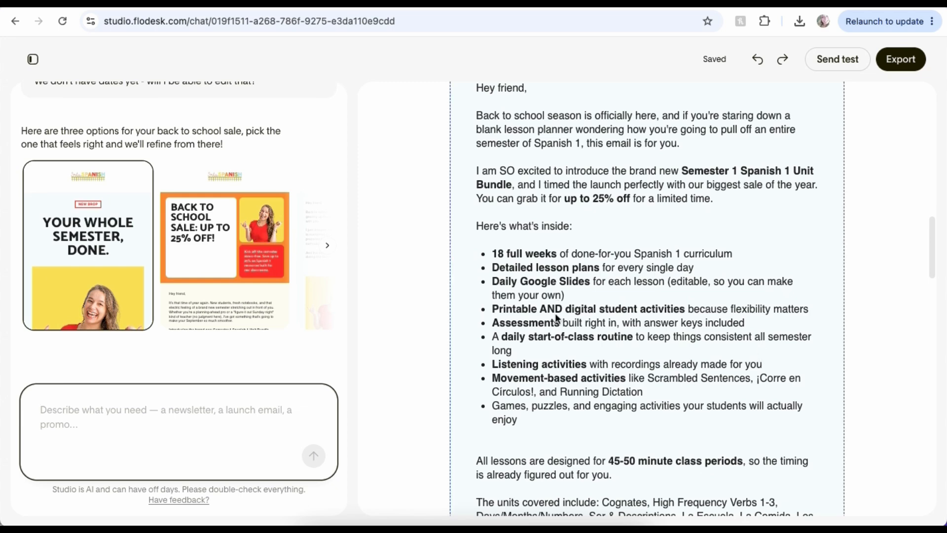
scroll(564, 426, down, 6)
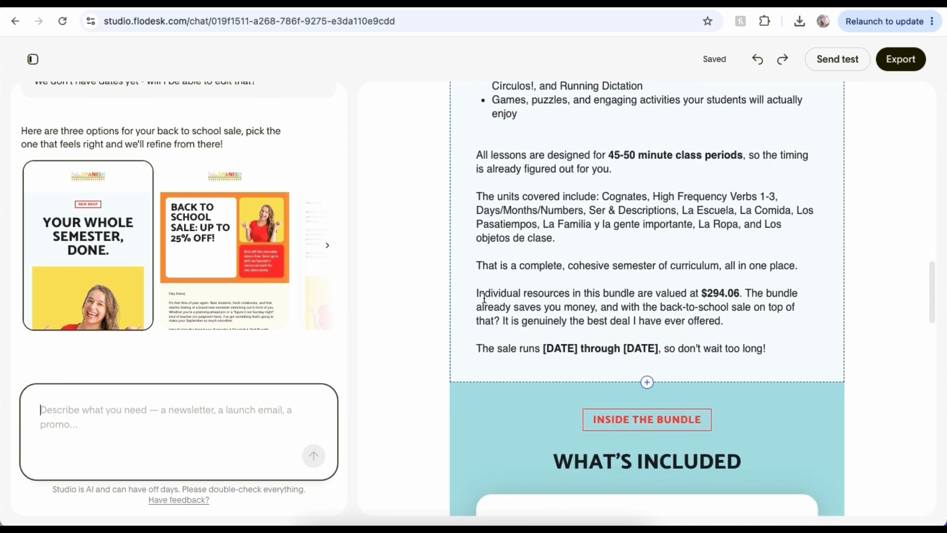
scroll(572, 348, down, 6)
scroll(572, 347, up, 7)
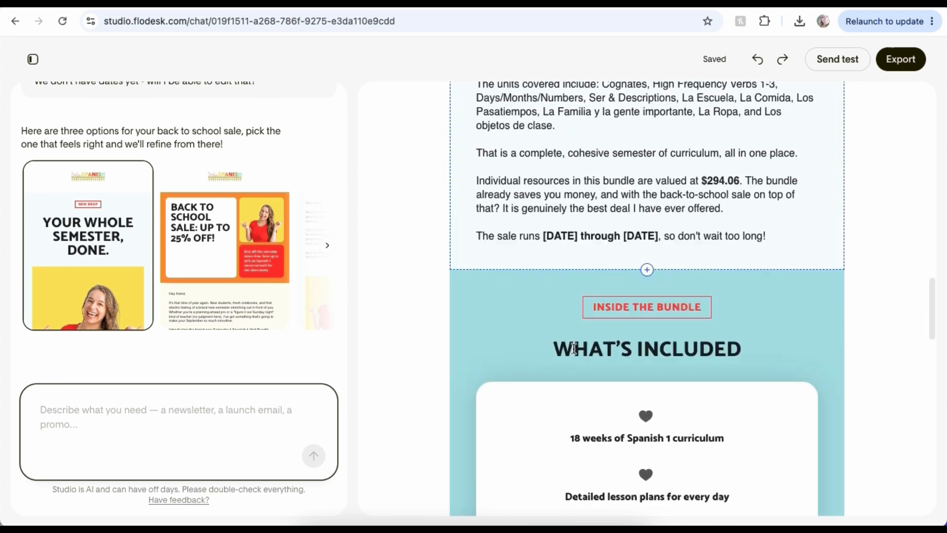
scroll(548, 271, down, 9)
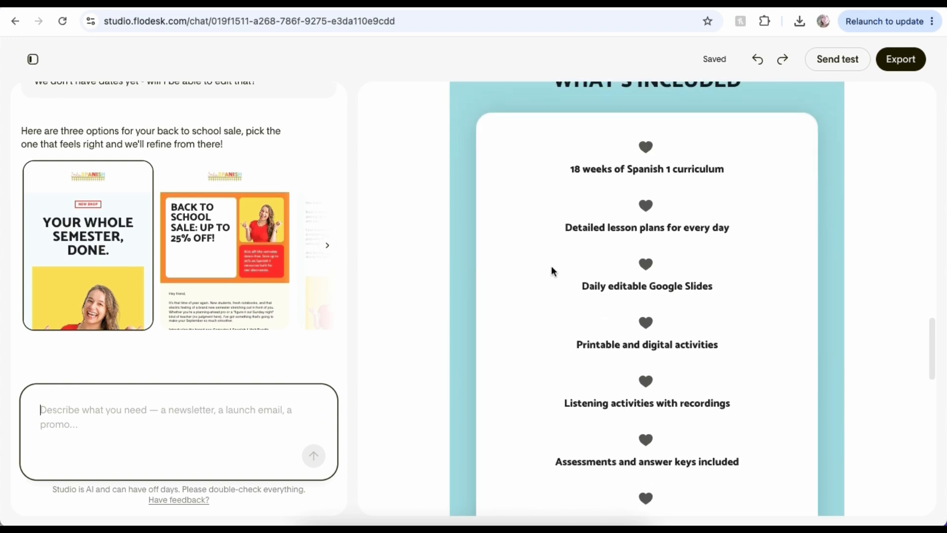
- Change the heart bullets in the "What's Included" list to the brand yellow F4DC5F
scroll(636, 444, down, 2)
click(645, 386)
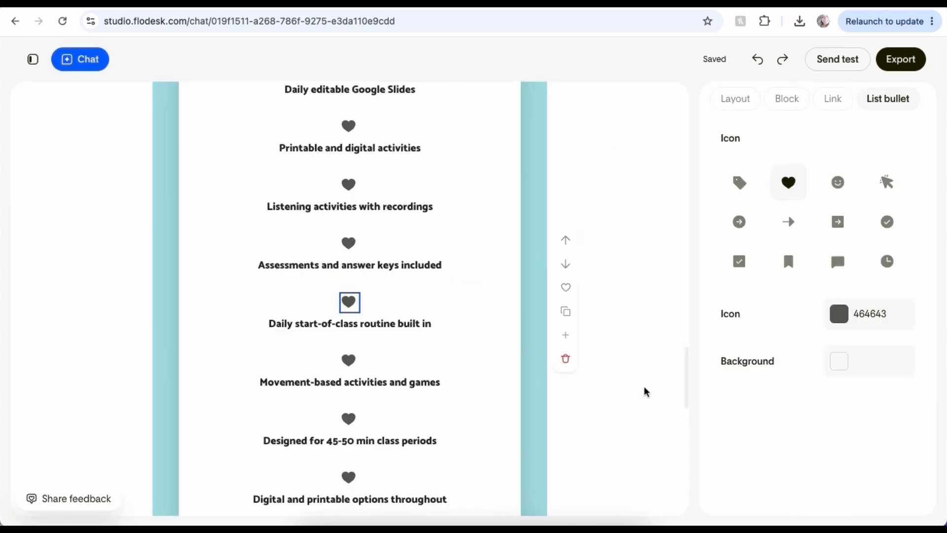
click(839, 314)
click(807, 159)
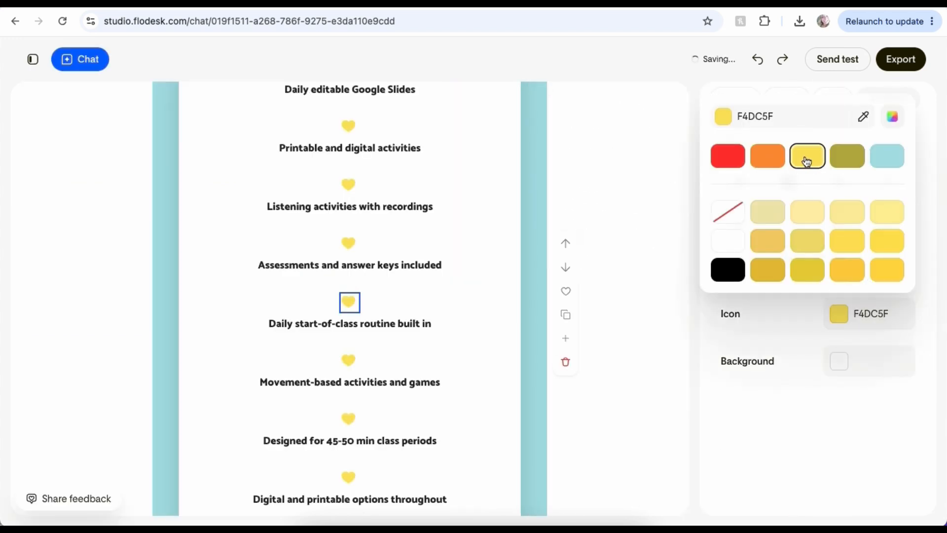
click(599, 165)
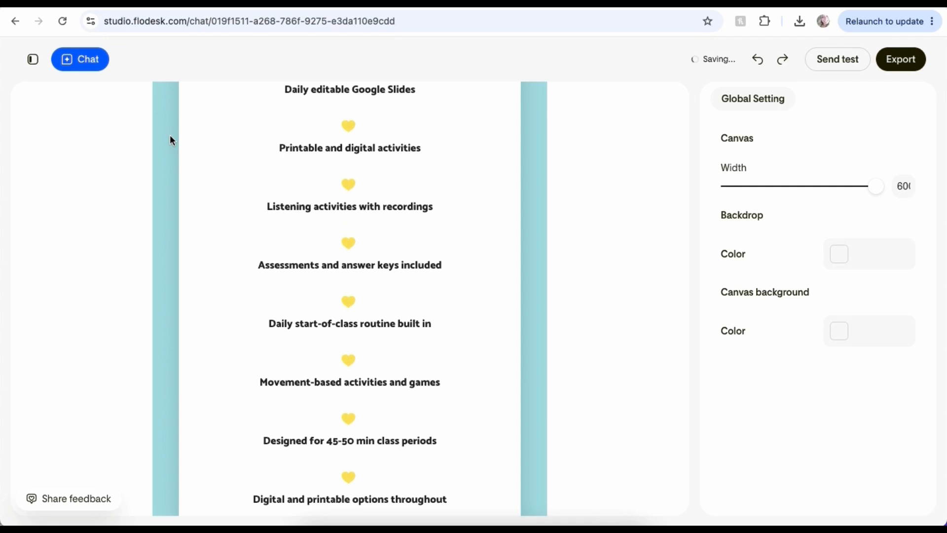
- Leave the block editing view and reopen the back to school sales email from the saved chats
click(33, 59)
click(554, 156)
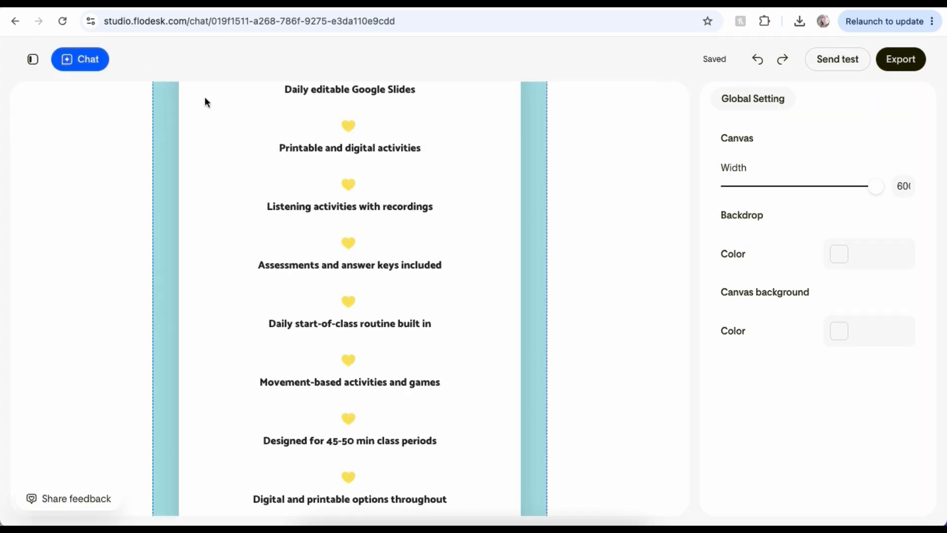
click(32, 59)
click(431, 218)
scroll(446, 226, up, 15)
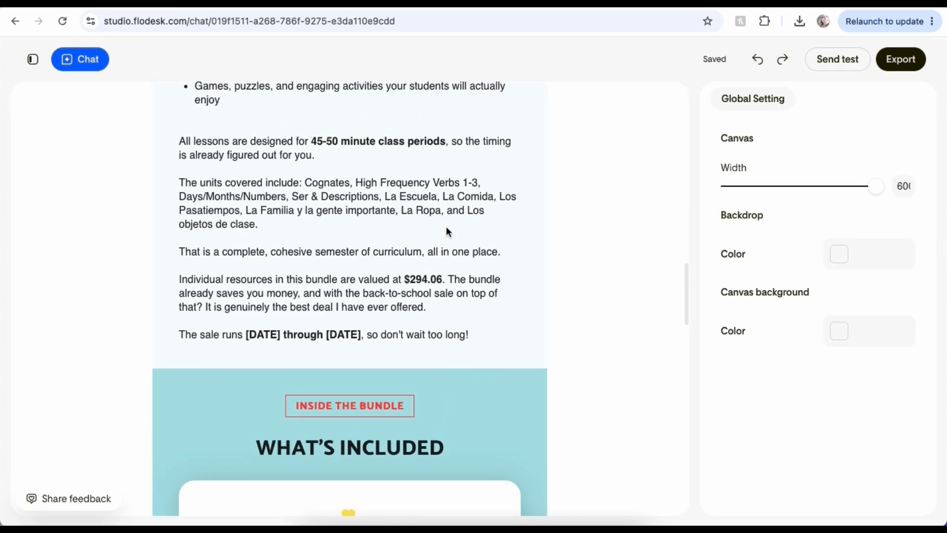
click(99, 64)
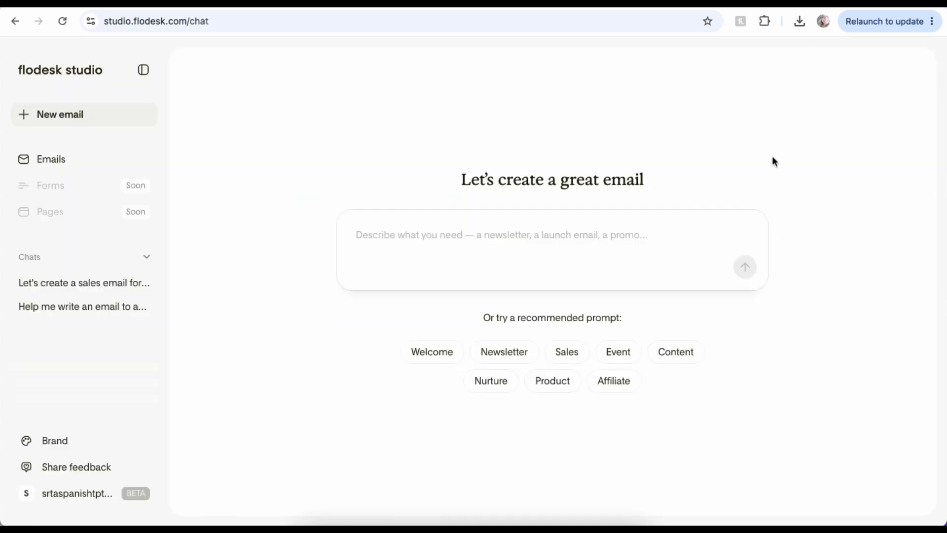
click(115, 286)
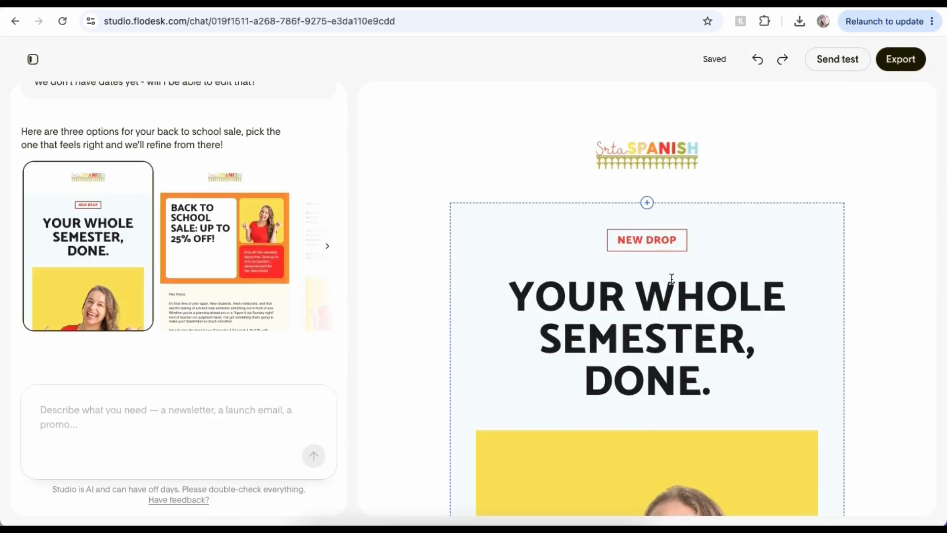
- Remove the small round portrait from the white "18 weeks of Spanish 1 curriculum" card over the main photo
scroll(675, 286, down, 5)
click(570, 318)
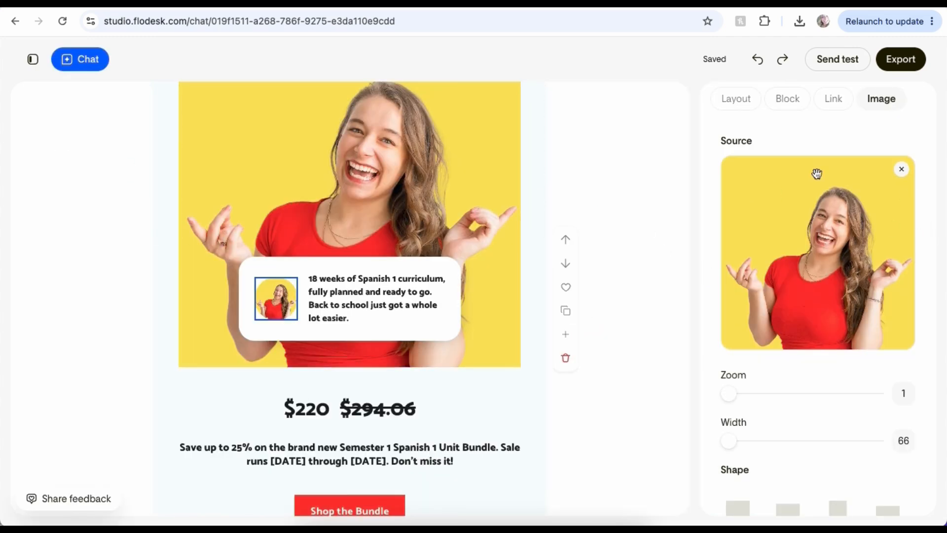
click(901, 170)
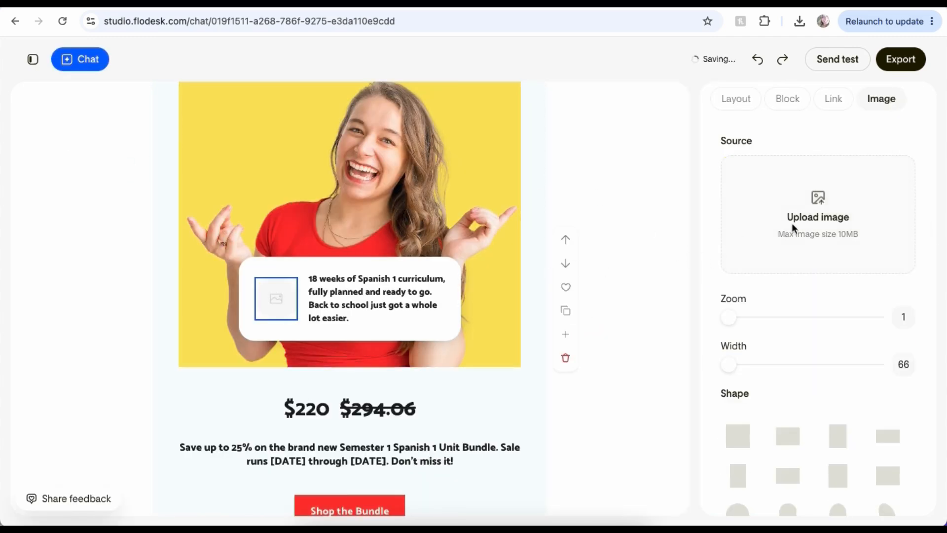
- Look through the remaining email sections down to the sign-off, selecting the "Hey friend" body text and the handwritten signature
scroll(402, 137, up, 4)
scroll(403, 136, down, 6)
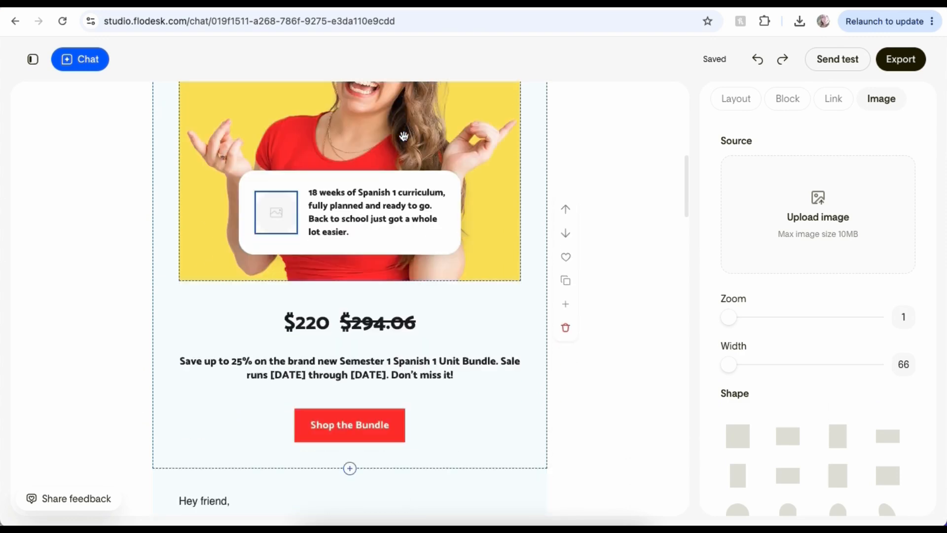
scroll(404, 135, down, 3)
scroll(404, 135, down, 4)
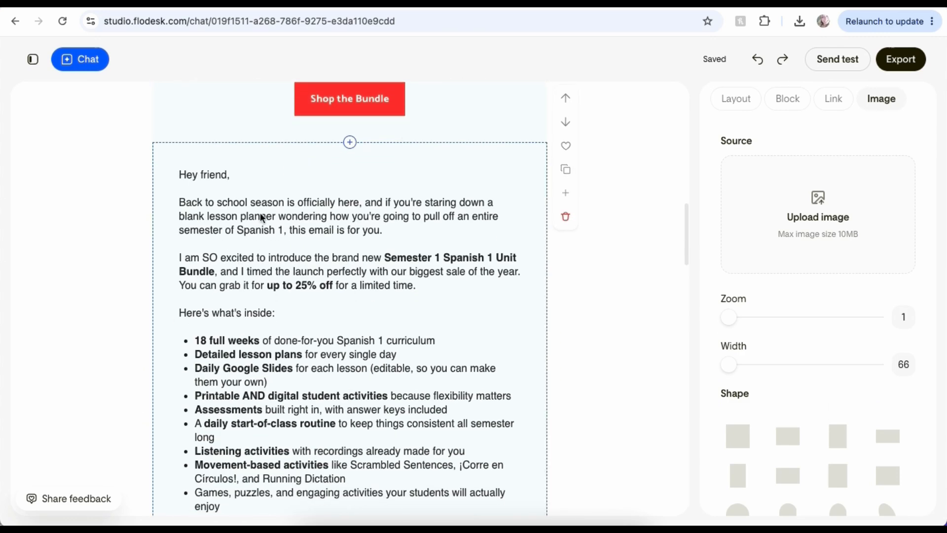
click(261, 217)
scroll(317, 380, down, 12)
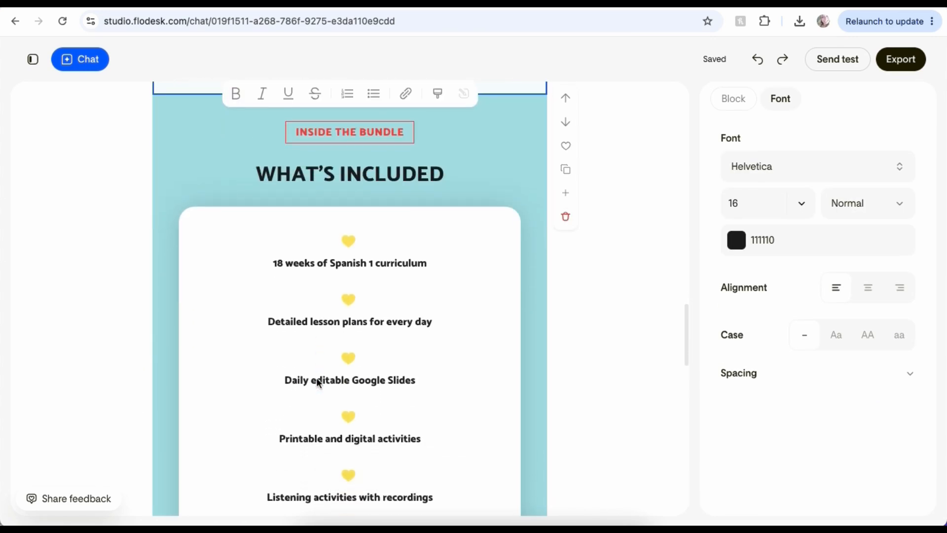
scroll(317, 380, down, 11)
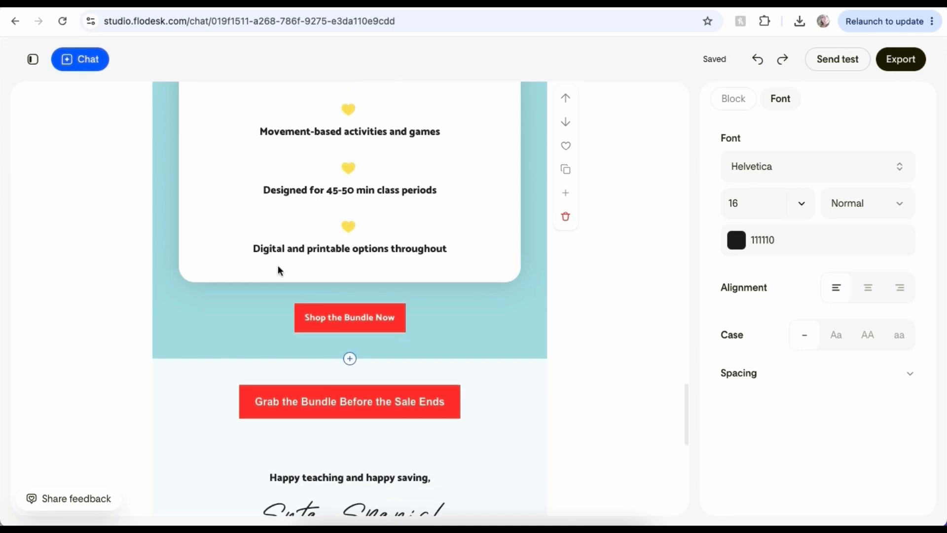
scroll(280, 270, down, 3)
click(346, 367)
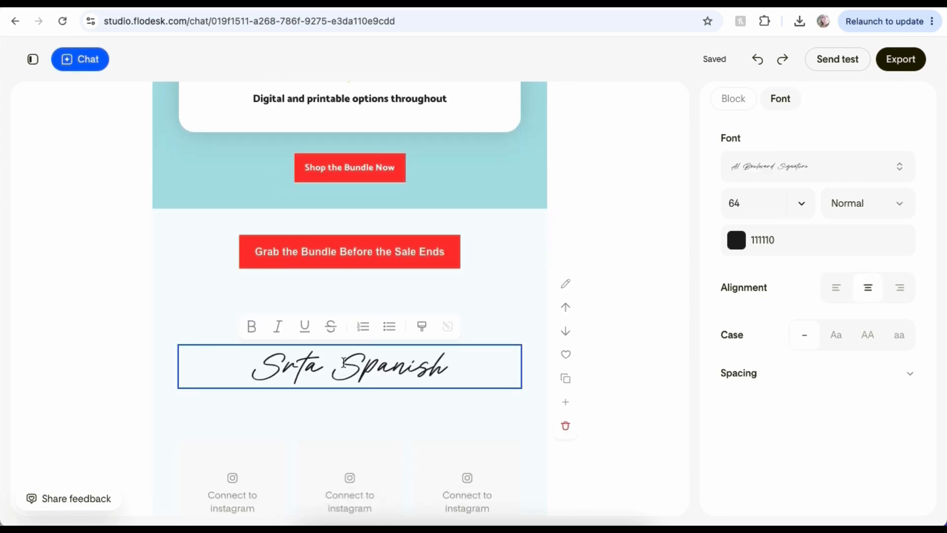
- Change the "Srta Spanish" signature to the handwritten brand font and replace its text with the sender's first name
click(779, 173)
click(749, 244)
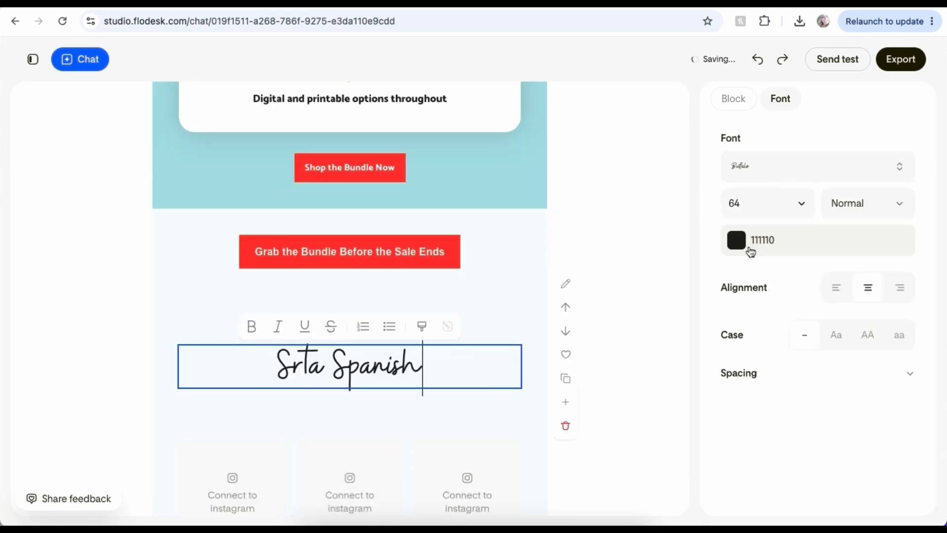
click(388, 367)
key(super+a)
text(A)
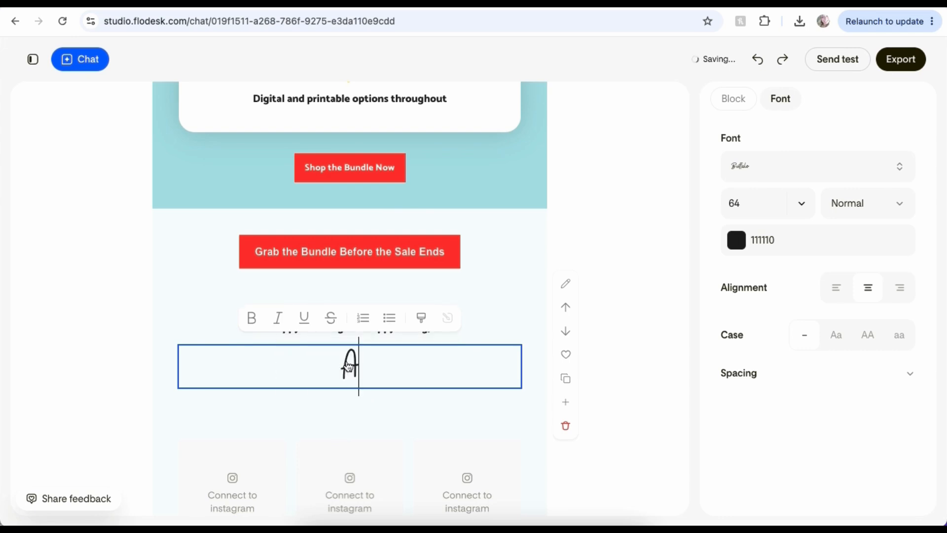
text(shley)
- Delete the Instagram feed block and the social icons block below the signature
scroll(413, 448, down, 6)
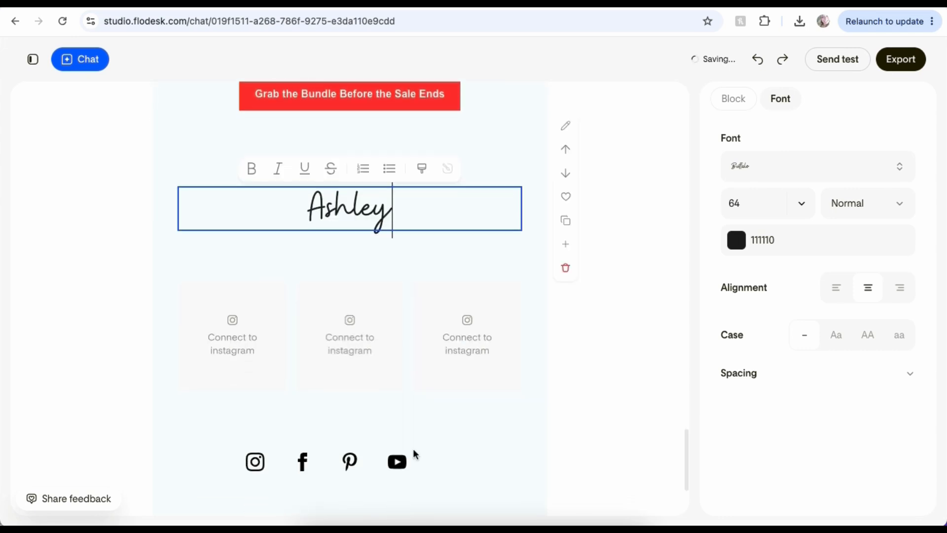
scroll(450, 247, up, 3)
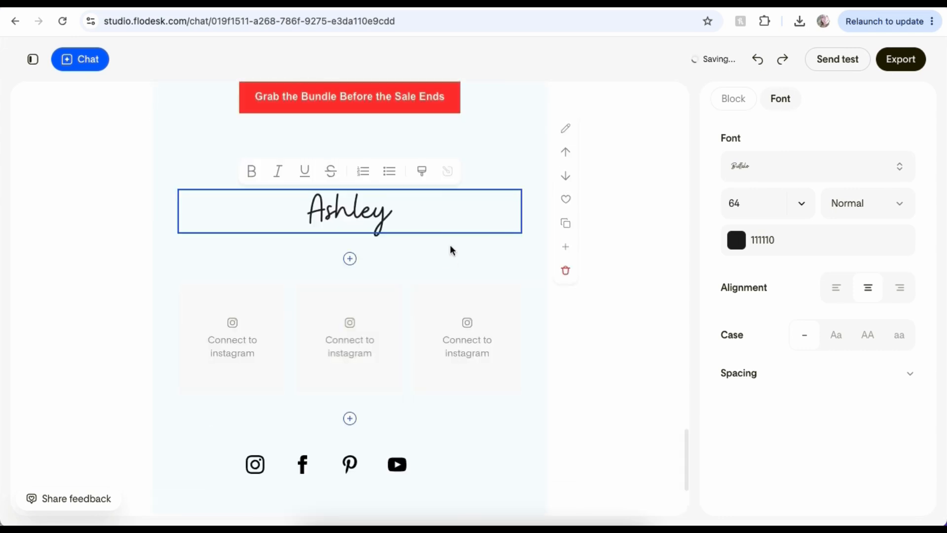
click(409, 328)
click(566, 397)
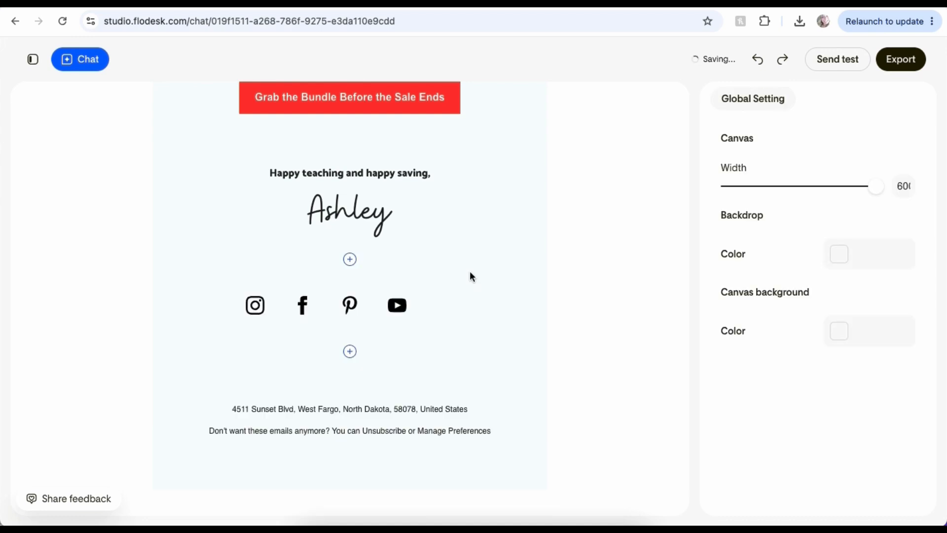
click(510, 424)
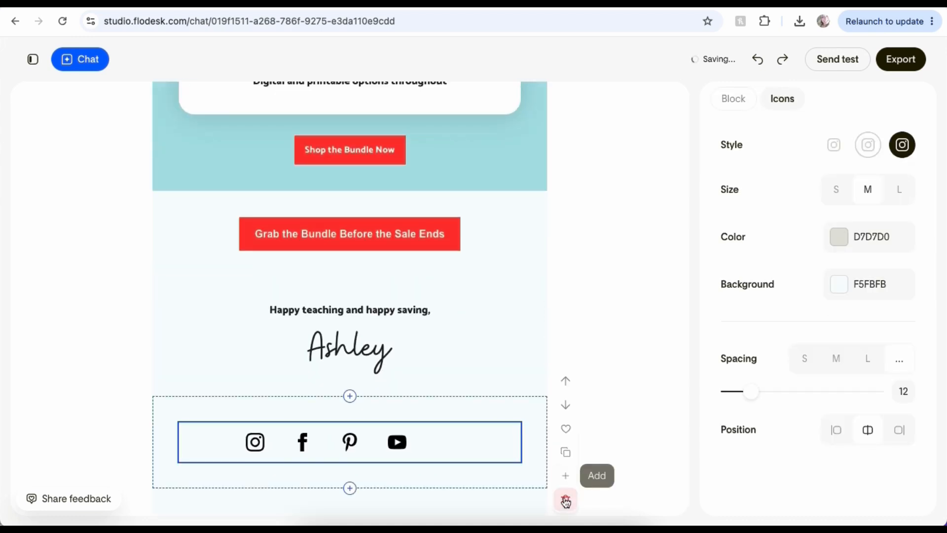
click(565, 499)
- Return to the chat, choose the "Back to School Sale: Up to 25% Off!" design, and read through its body text
scroll(479, 228, up, 15)
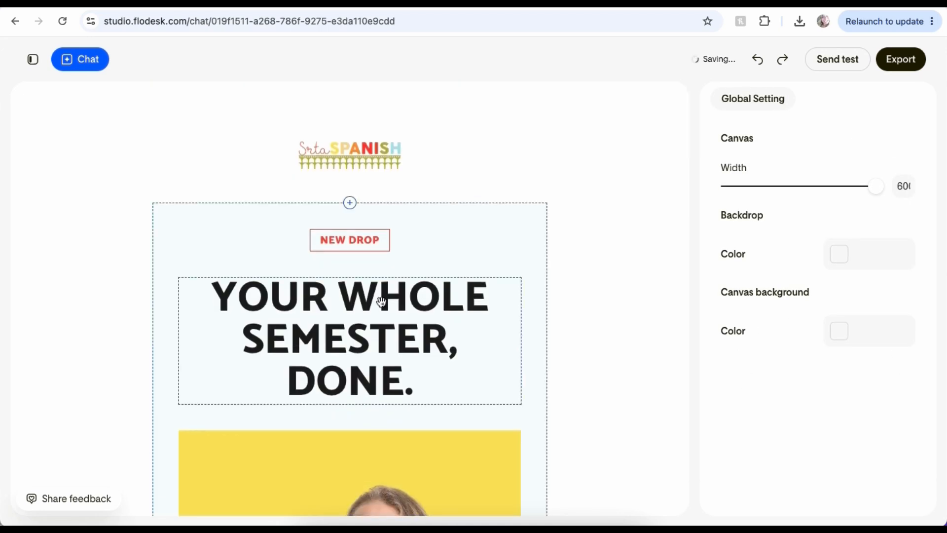
click(80, 60)
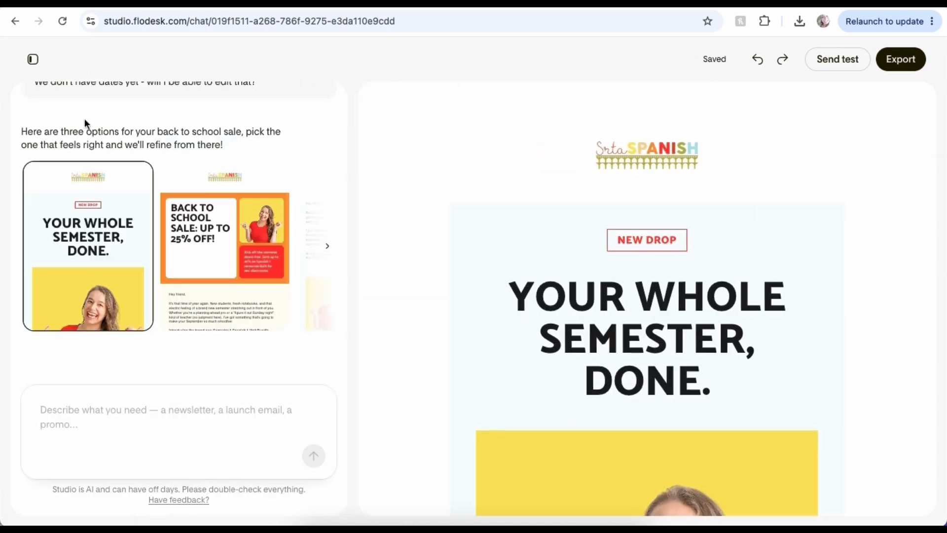
click(193, 241)
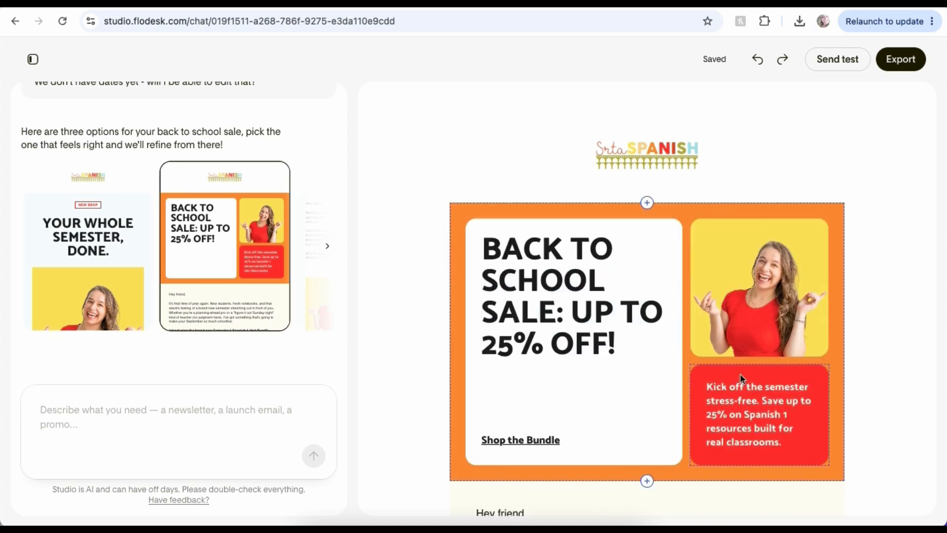
scroll(740, 380, down, 5)
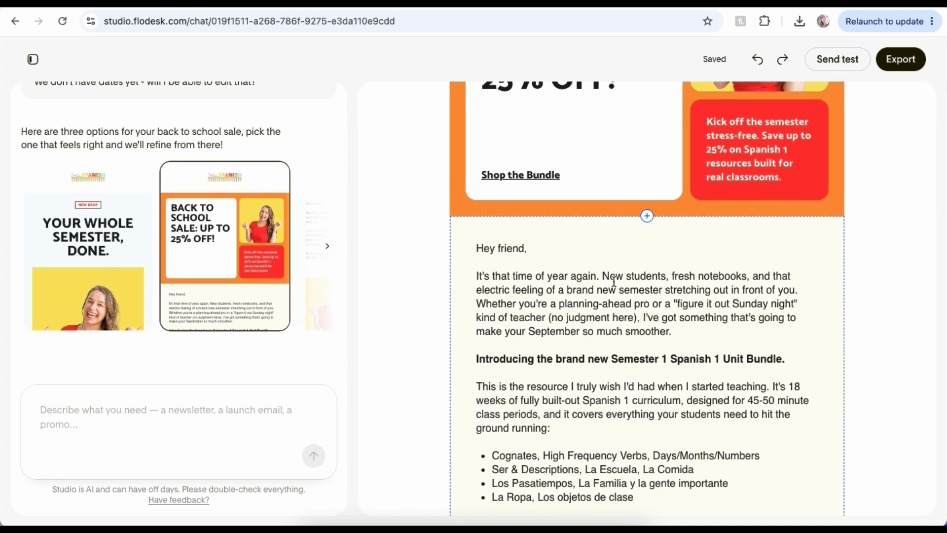
scroll(614, 282, down, 3)
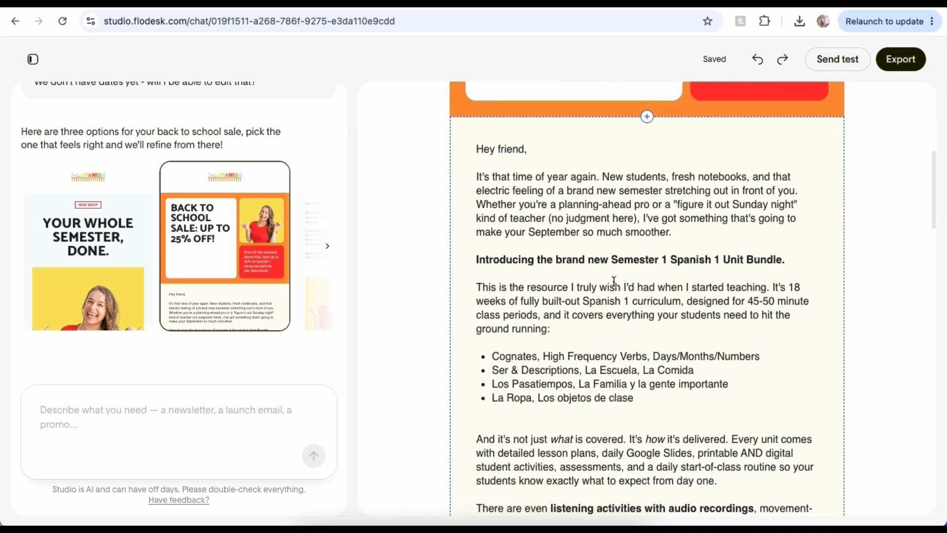
scroll(614, 282, down, 2)
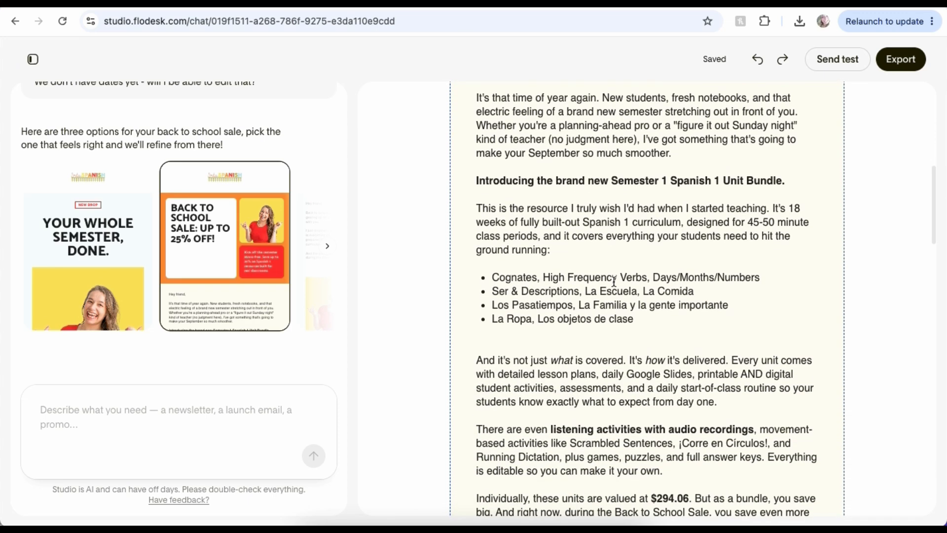
scroll(574, 227, down, 1)
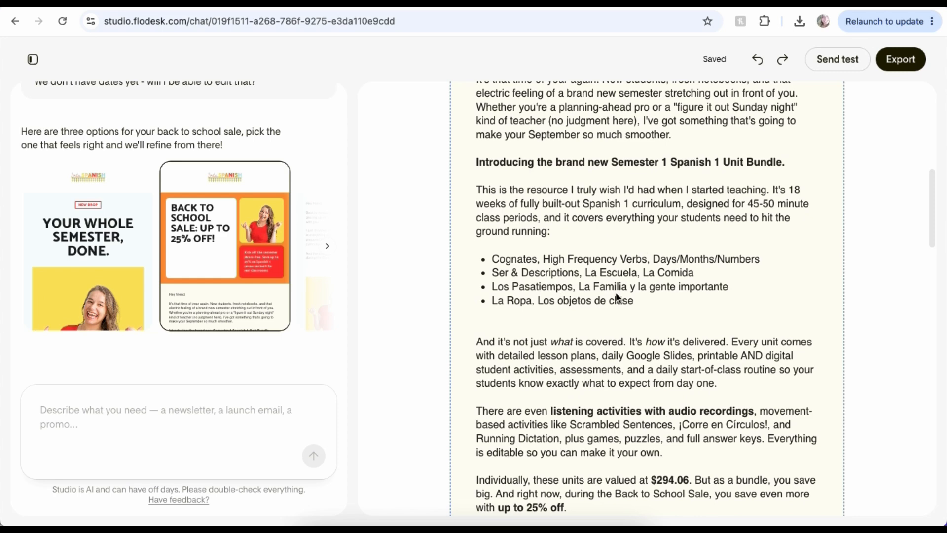
scroll(617, 296, down, 1)
- Split the first item of the units list so "Cognates" stands alone and "High Frequency Verbs, Days/Months/Numbers" gets its own bullet
drag(631, 282, 489, 240)
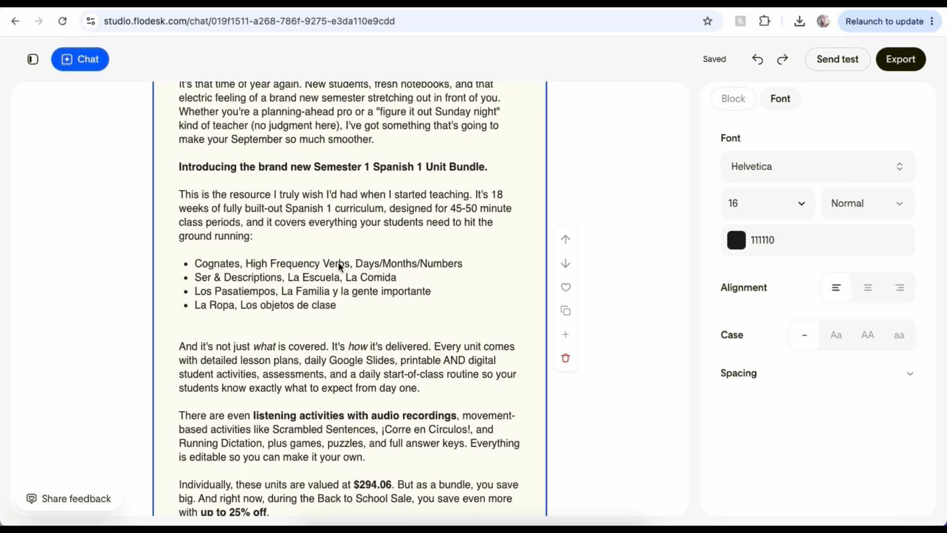
scroll(341, 266, down, 5)
click(243, 137)
key(BackSpace)
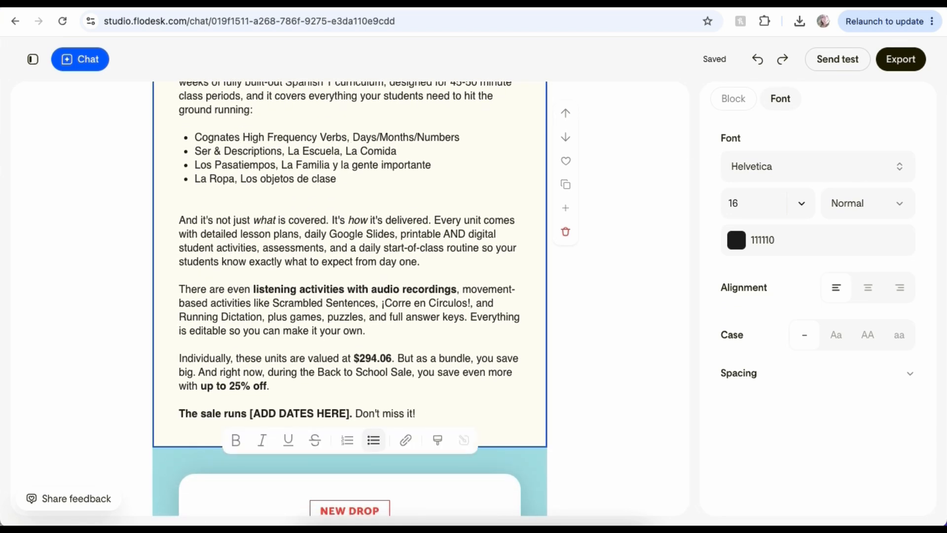
key(Return)
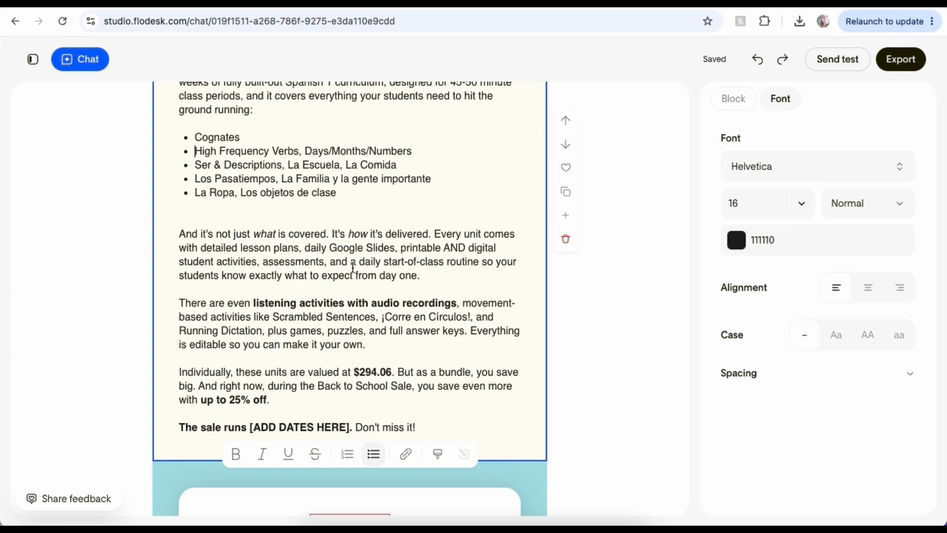
- Review the bundle pricing paragraph and the opening "It's that time of year again" paragraph, highlighting each
scroll(300, 281, down, 3)
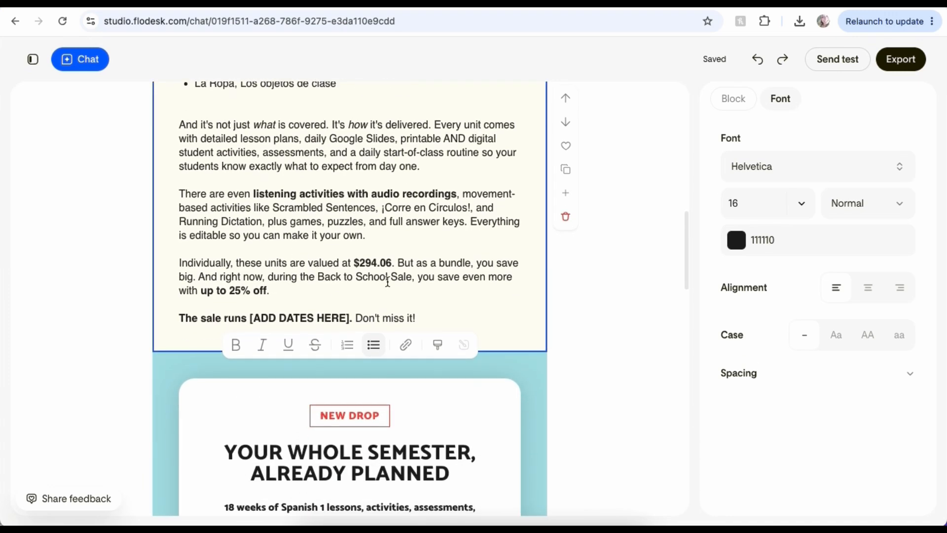
drag(273, 277, 173, 241)
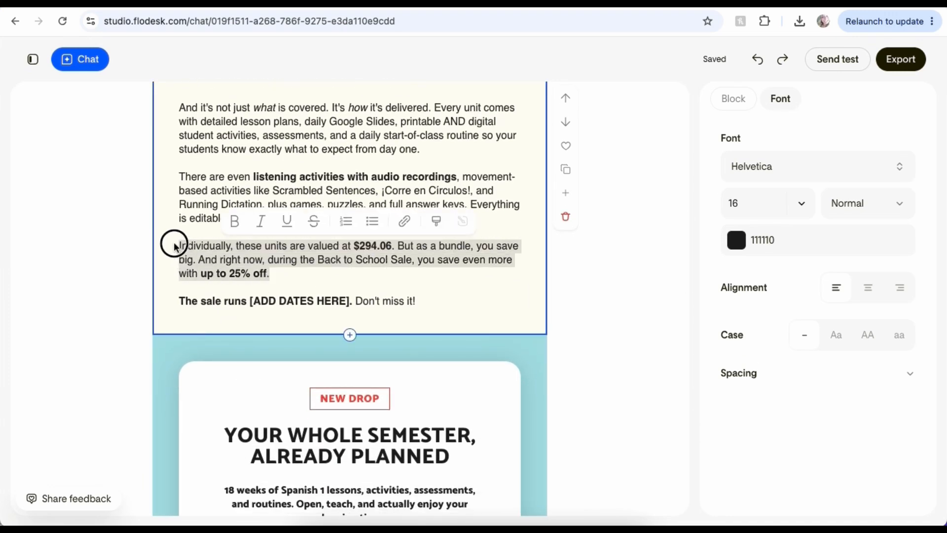
scroll(238, 295, up, 8)
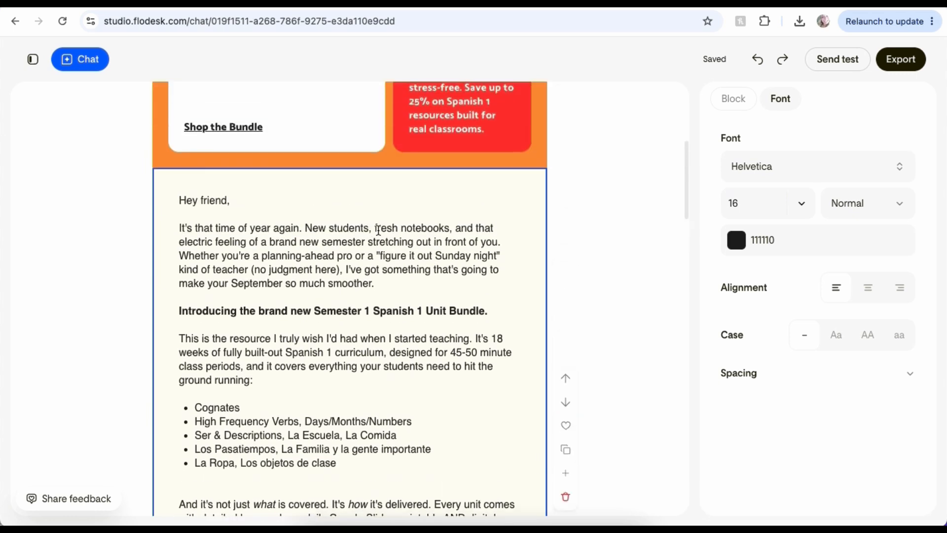
drag(379, 294, 179, 231)
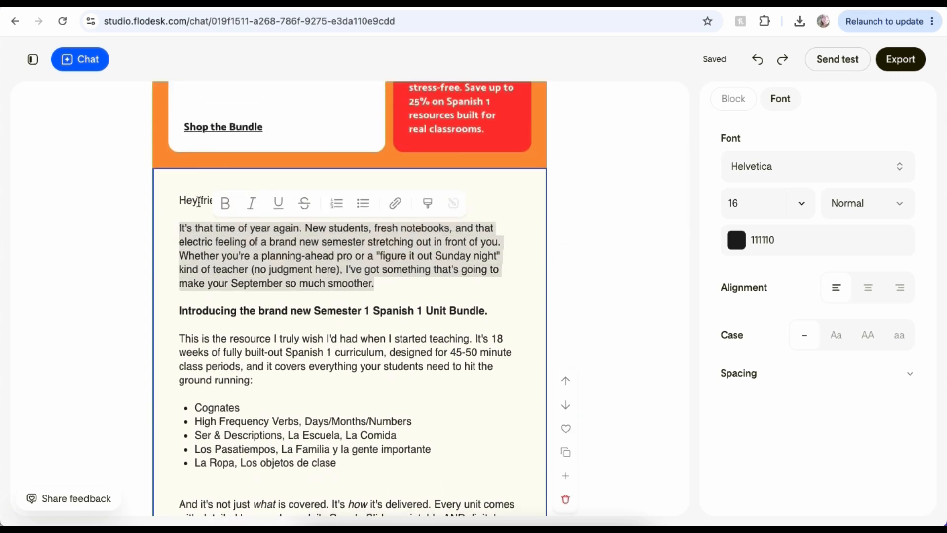
- Replace "friend" in the email greeting with "Profe"
double_click(199, 202)
text(@pro)
key(BackSpace)
key(BackSpace)
key(BackSpace)
key(BackSpace)
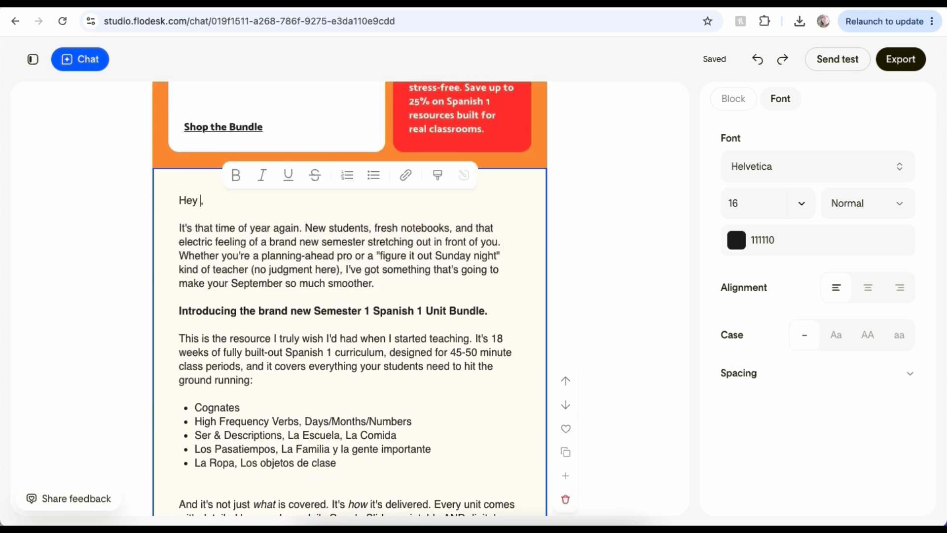
text(@first)
text(rofe)
- Change the font of the "Srta Spanish" signature under "Happy teaching," to the handwritten brand font
scroll(261, 271, down, 10)
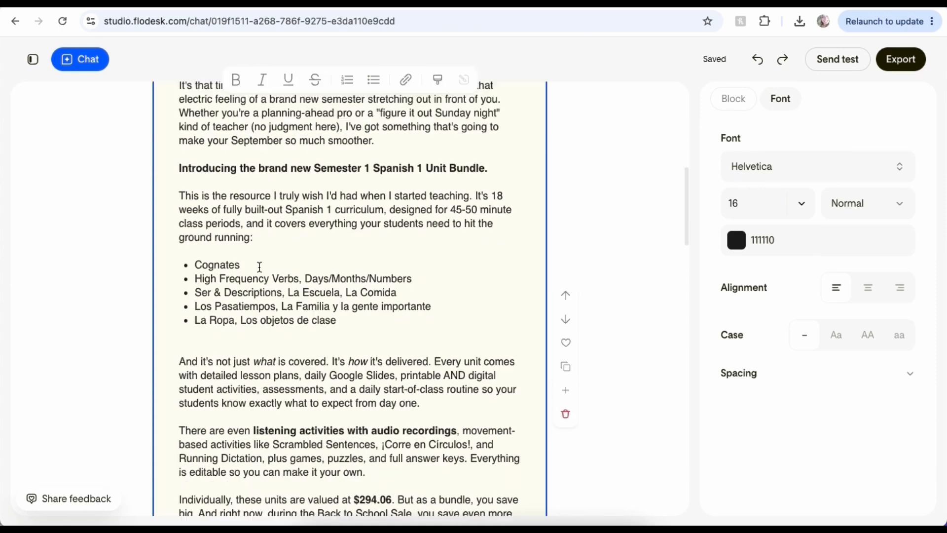
scroll(261, 271, down, 8)
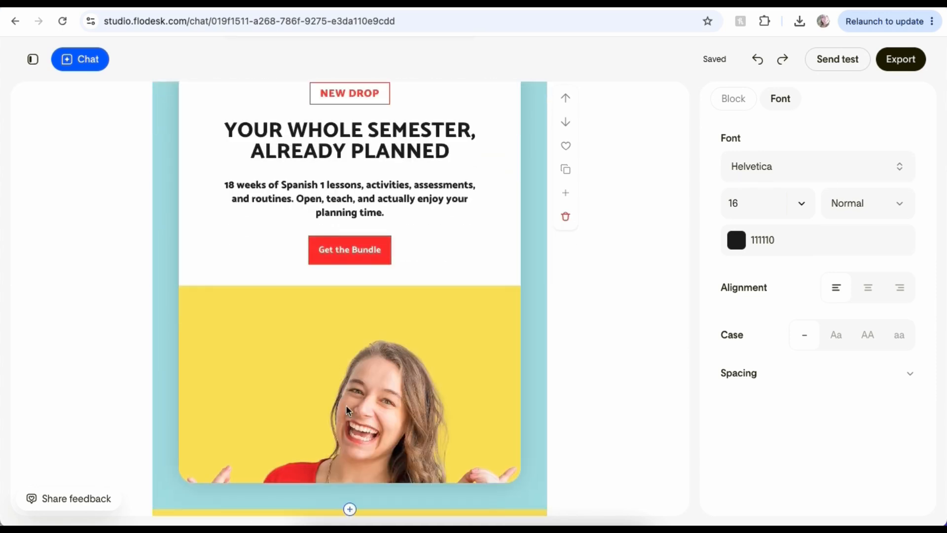
scroll(345, 380, down, 3)
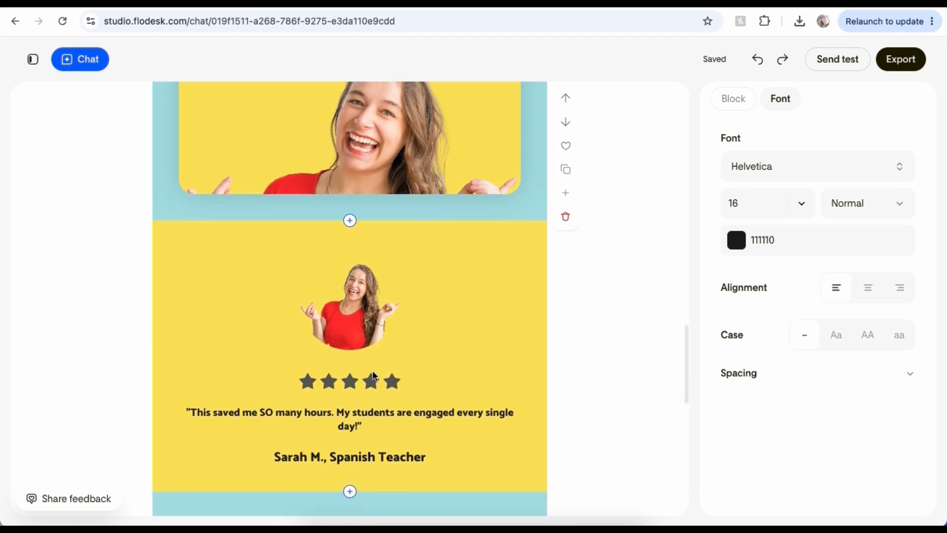
scroll(395, 392, down, 5)
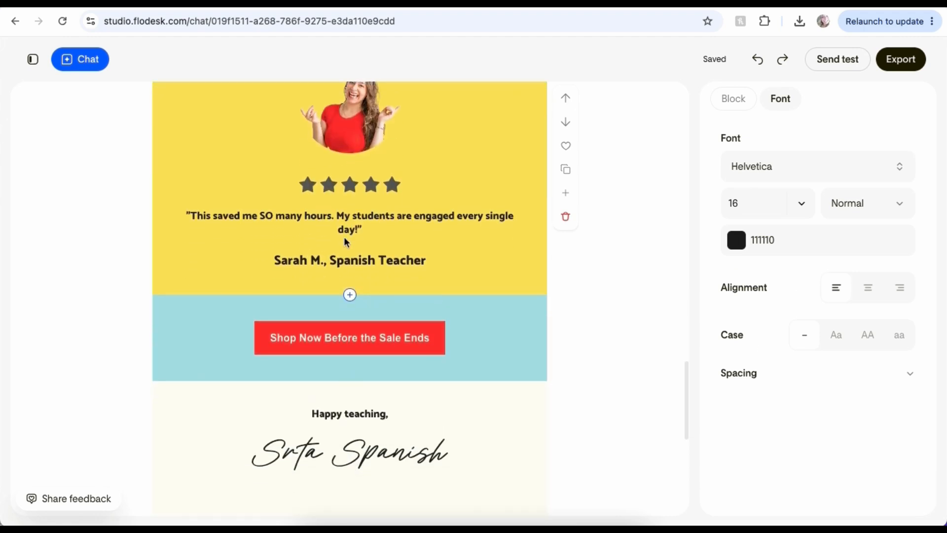
scroll(345, 241, down, 1)
scroll(346, 240, down, 2)
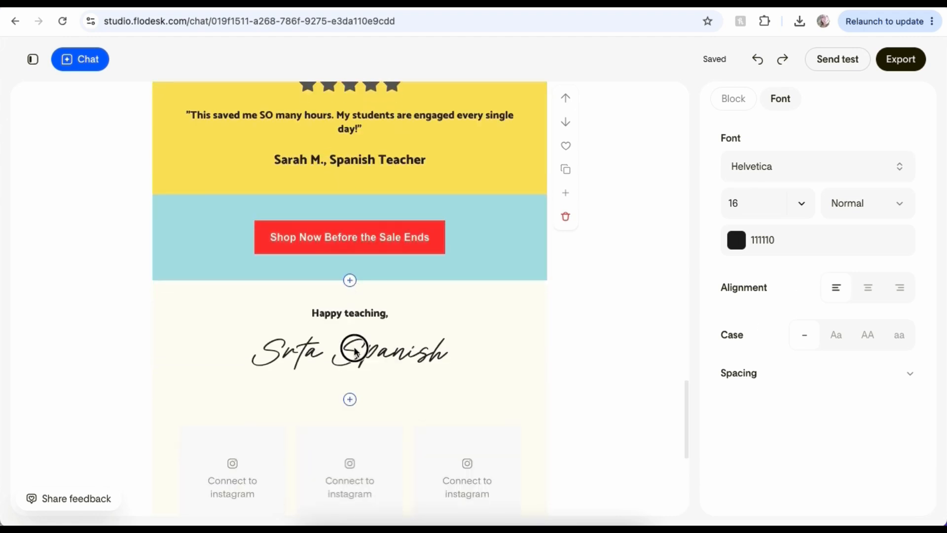
click(351, 349)
click(762, 170)
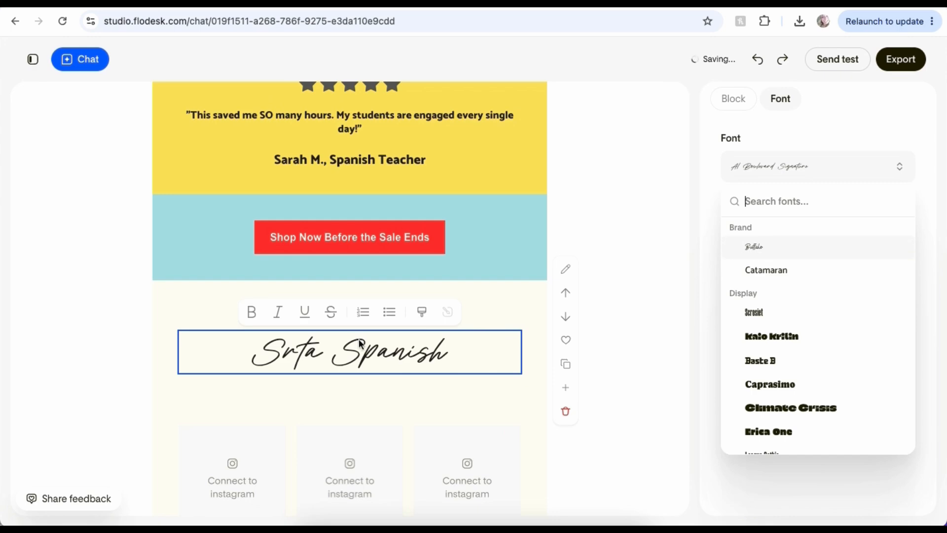
scroll(351, 346, down, 1)
- Return to the chat, open the third, text-led "Hey friend" design option, and look through its sections
scroll(313, 114, up, 20)
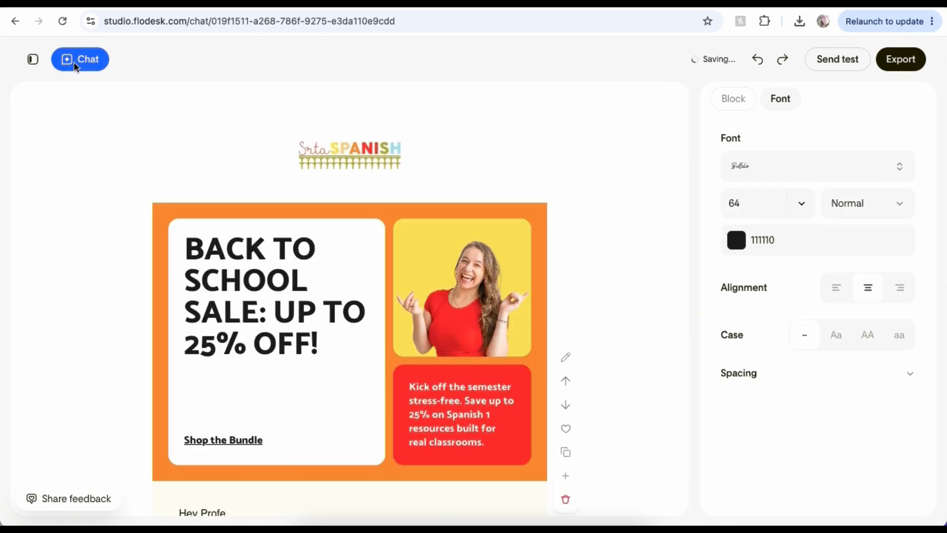
click(79, 59)
click(326, 245)
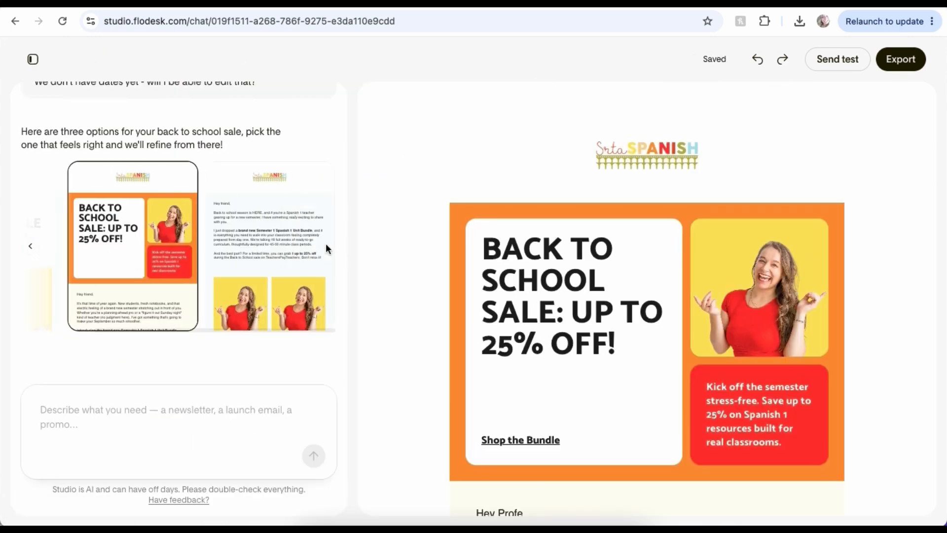
click(289, 243)
scroll(531, 283, down, 10)
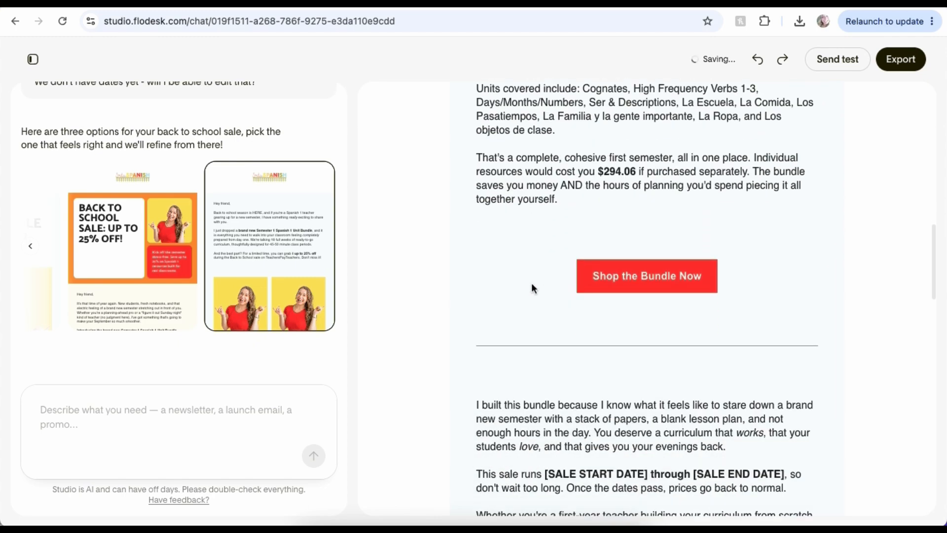
scroll(532, 284, down, 5)
scroll(531, 284, up, 13)
scroll(531, 284, down, 5)
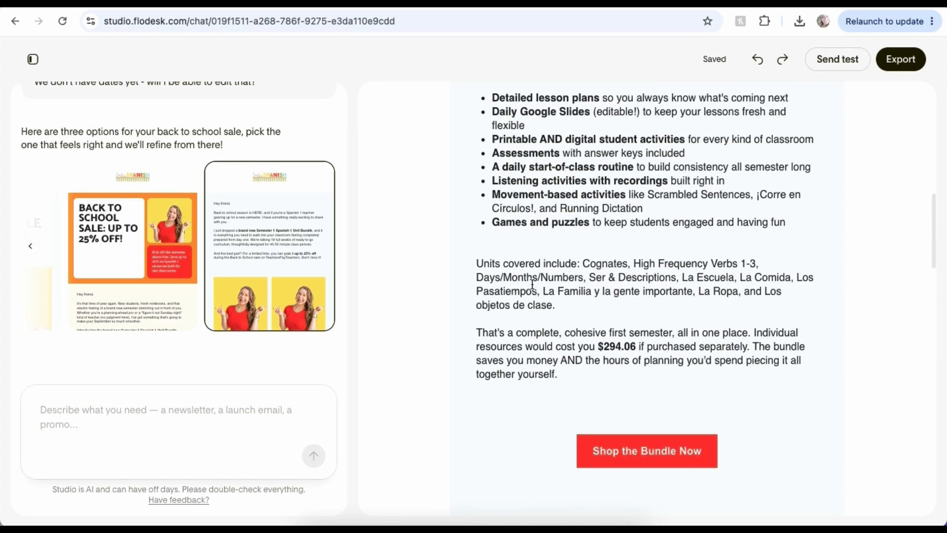
scroll(532, 284, down, 10)
scroll(529, 289, up, 20)
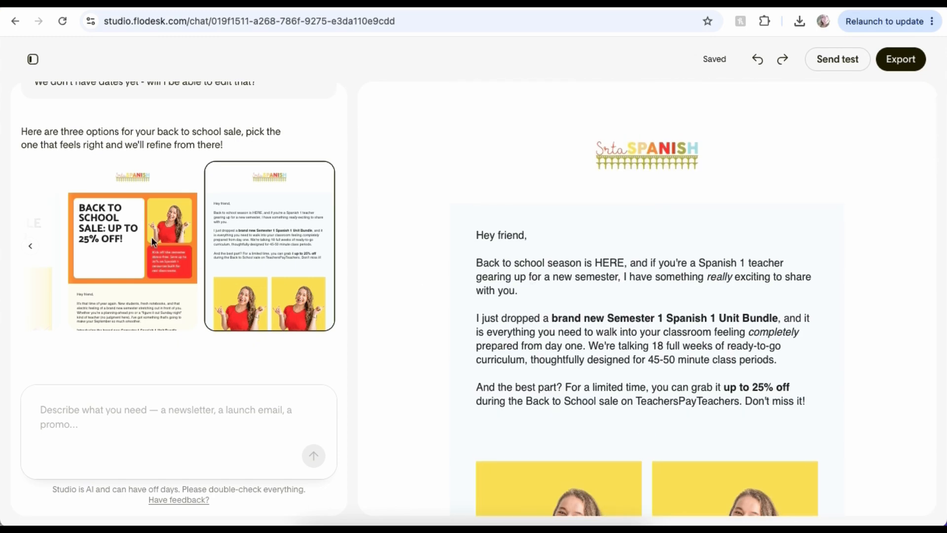
- Switch back to the "Your Whole Semester, Done." design option and view its main photo section
click(27, 245)
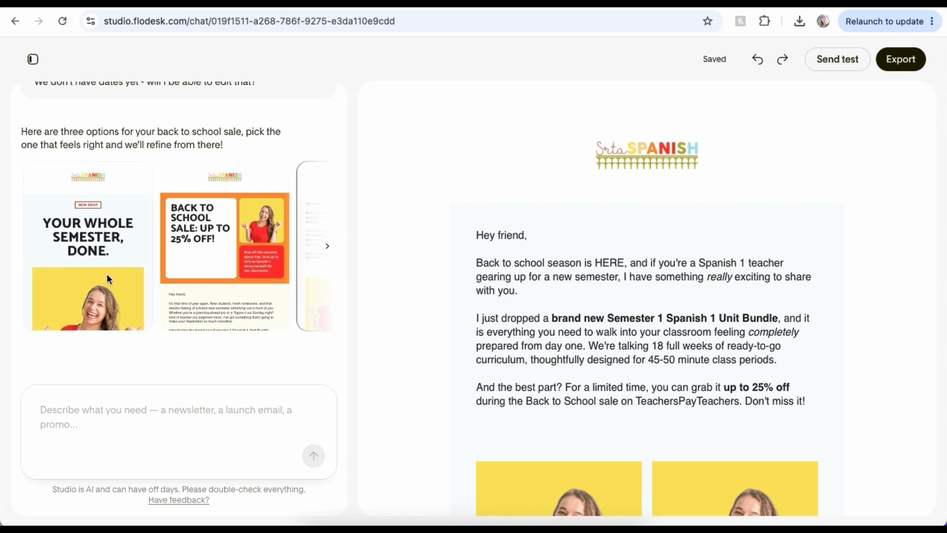
click(106, 253)
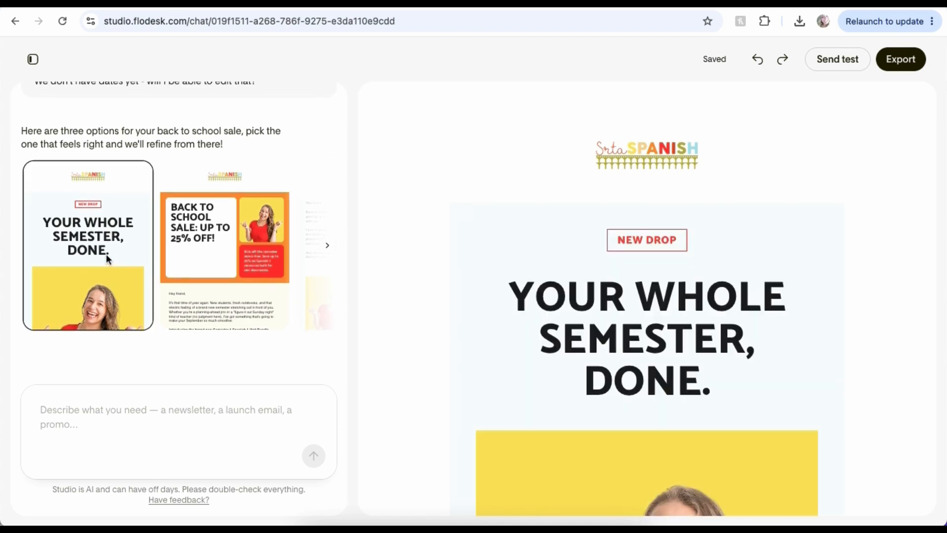
scroll(713, 282, down, 4)
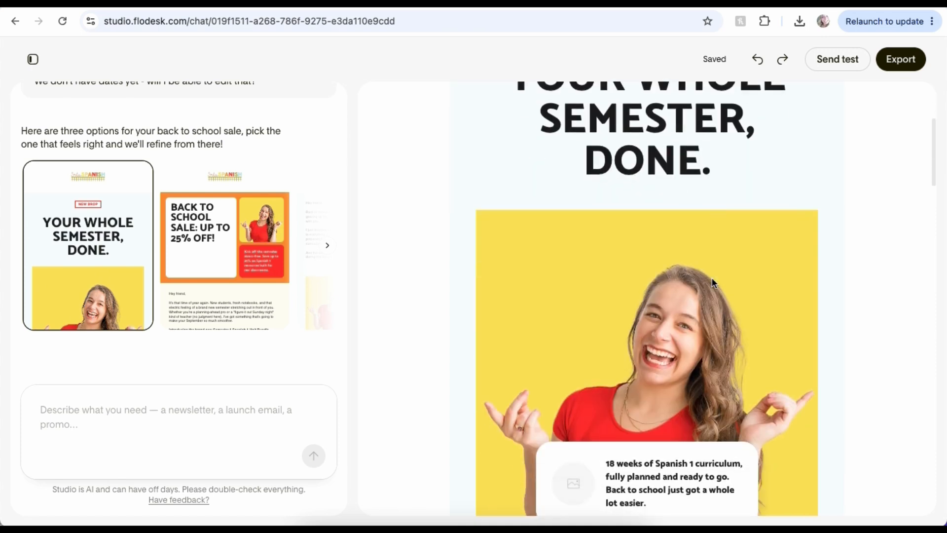
- Change the prices below the main photo to a struck-through original price of $393.47 and a sale price of $99.97
scroll(712, 282, down, 4)
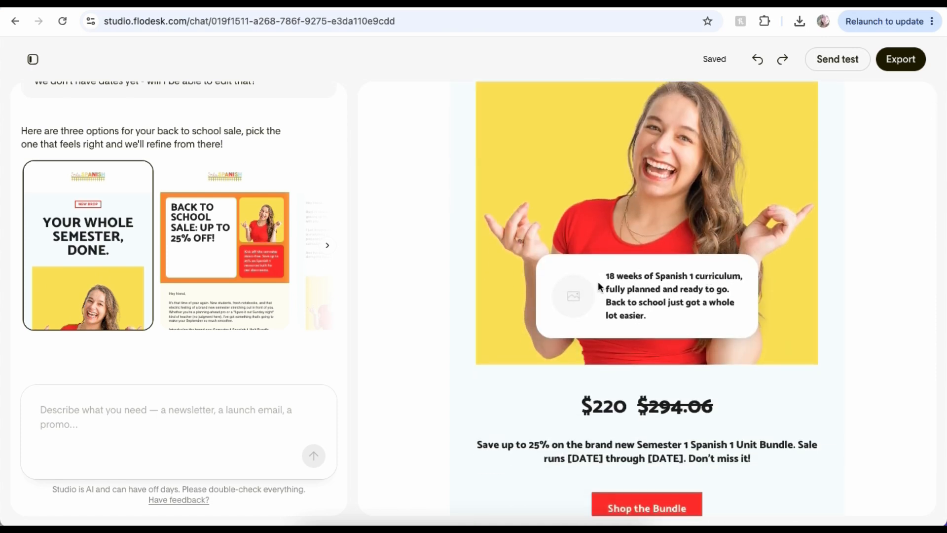
scroll(598, 283, down, 2)
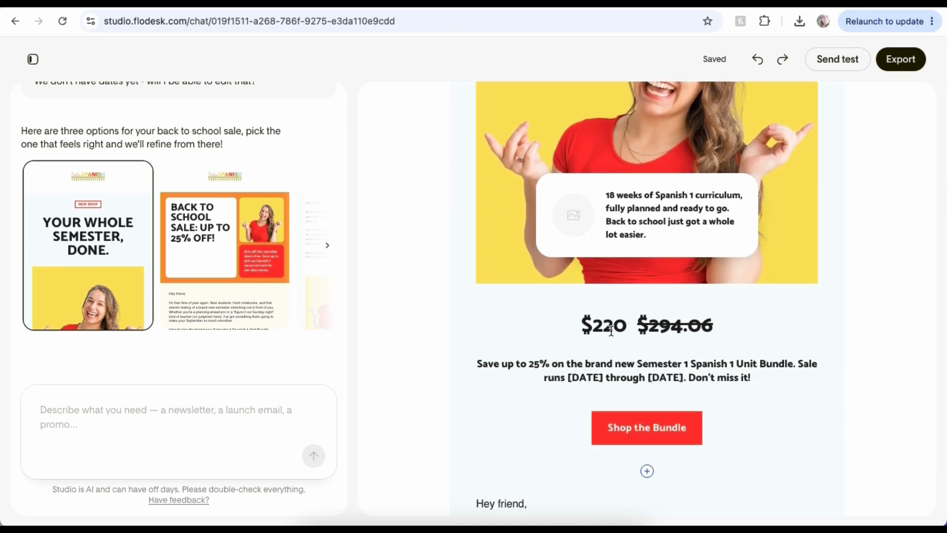
click(609, 329)
click(318, 296)
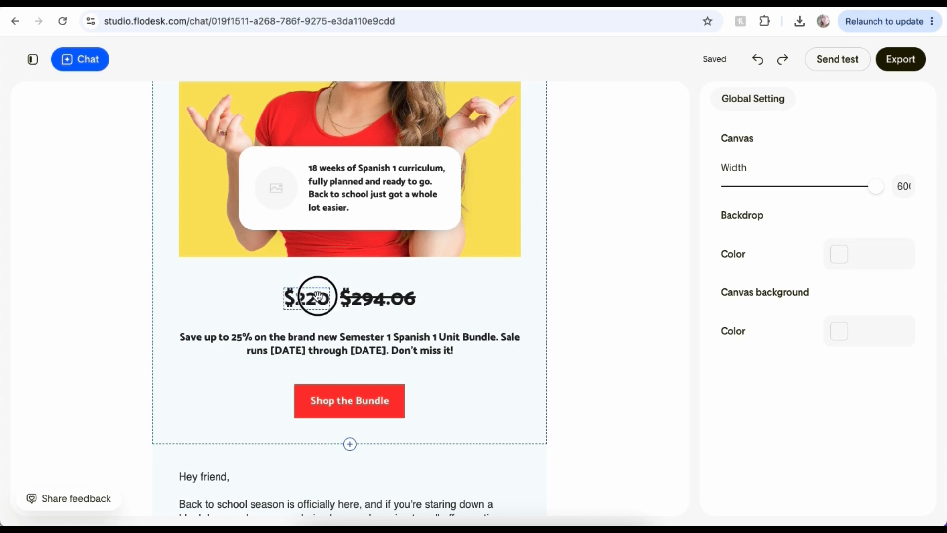
click(377, 302)
text($393.47)
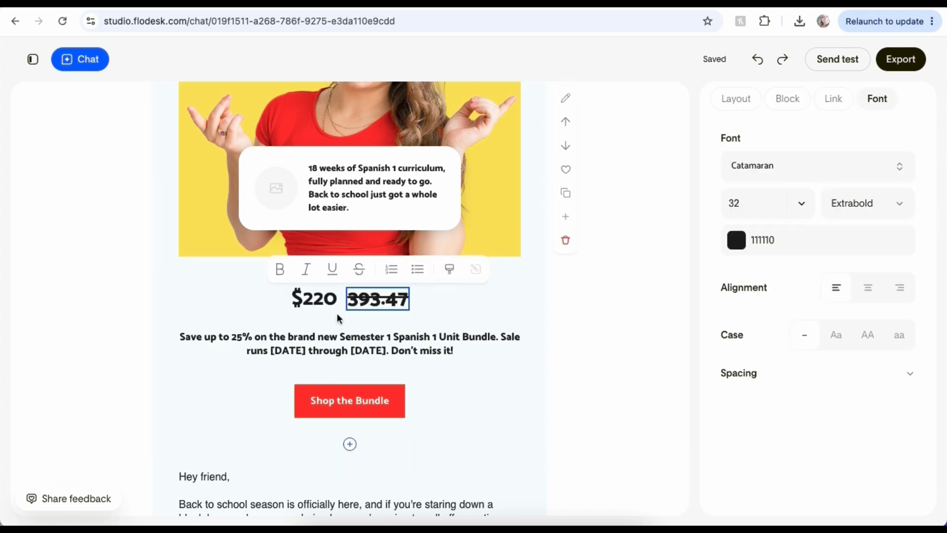
double_click(315, 300)
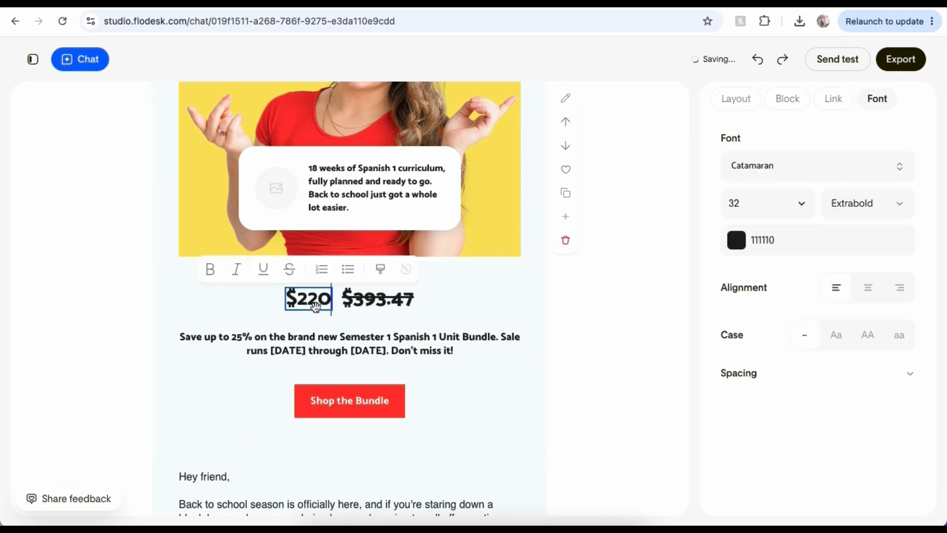
text($99.97)
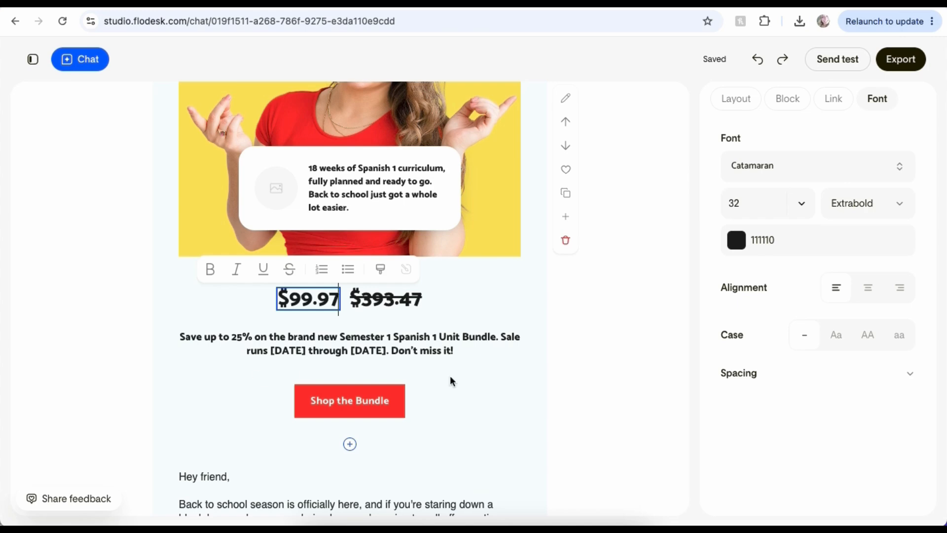
- Export the finished email for sending with Flodesk and open the shared design in the Flodesk email builder
scroll(452, 381, down, 15)
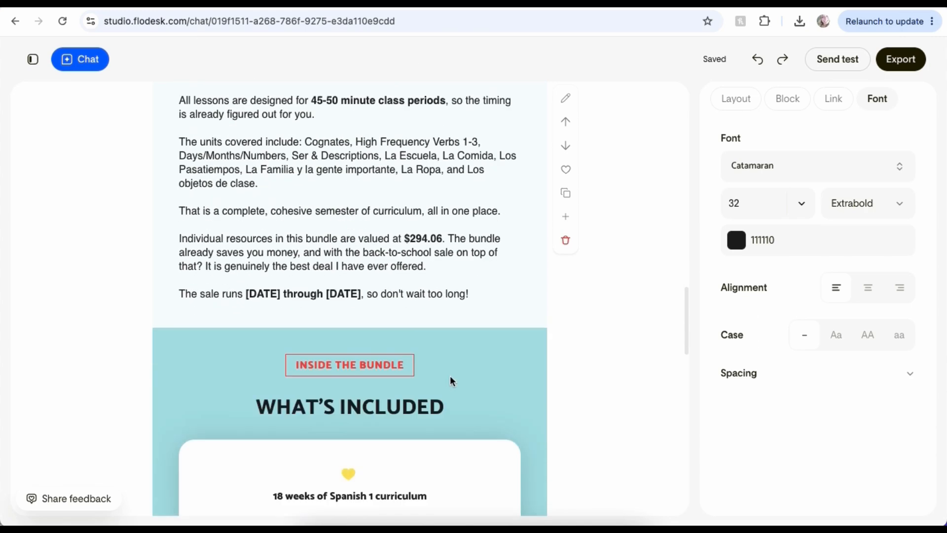
click(900, 58)
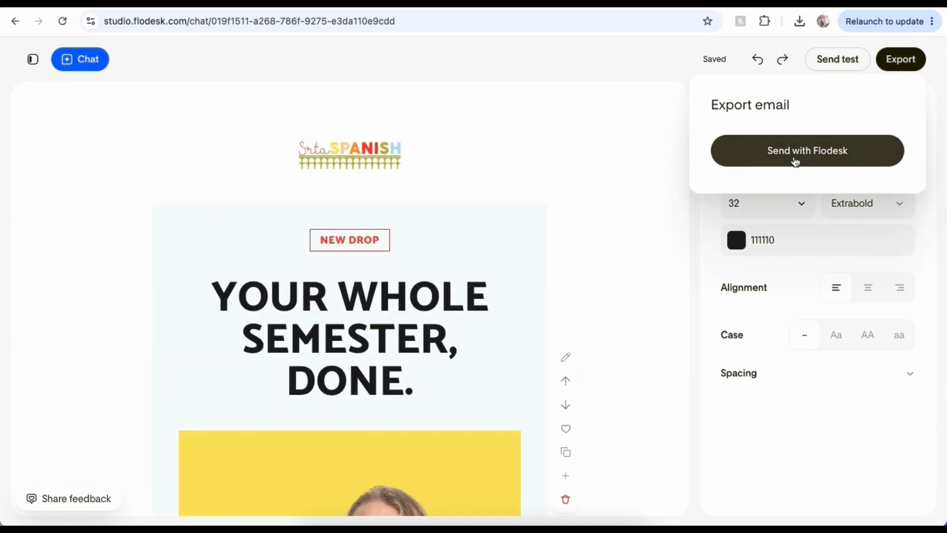
click(756, 161)
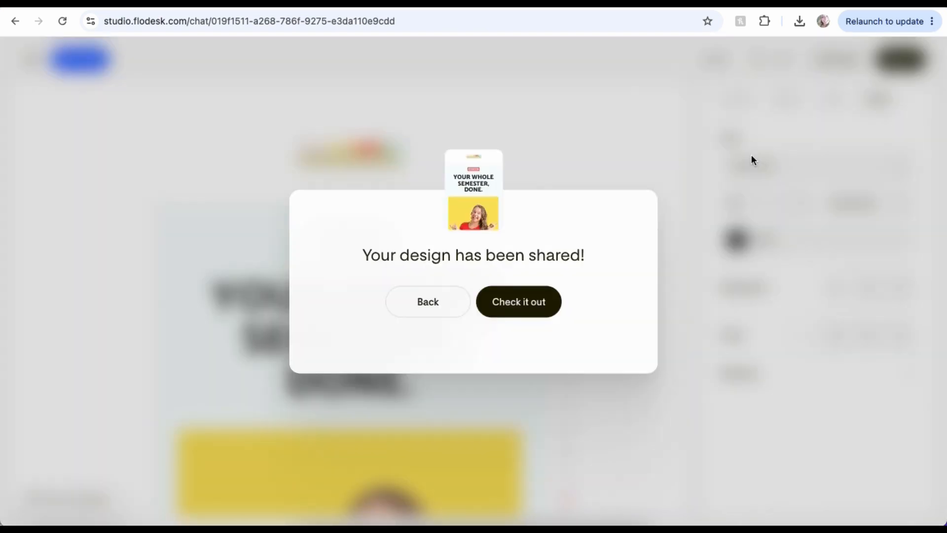
click(519, 304)
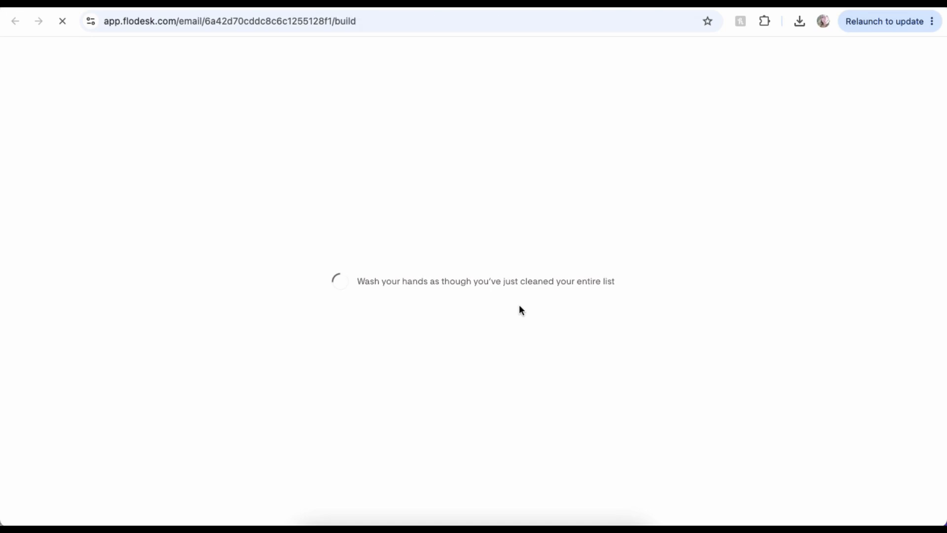
- Select the imported Studio email block and look over its header, headline and main photo
scroll(519, 306, down, 2)
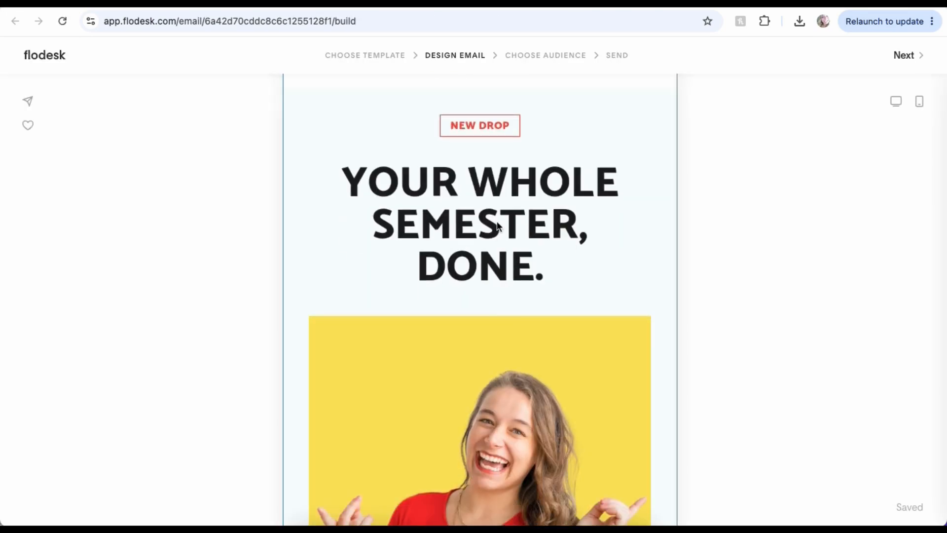
click(496, 241)
scroll(495, 242, down, 3)
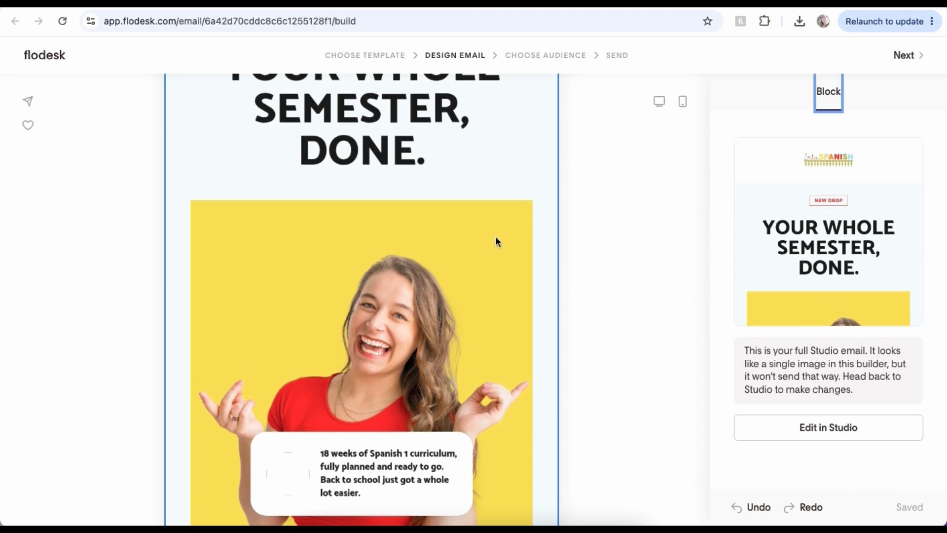
scroll(495, 237, up, 4)
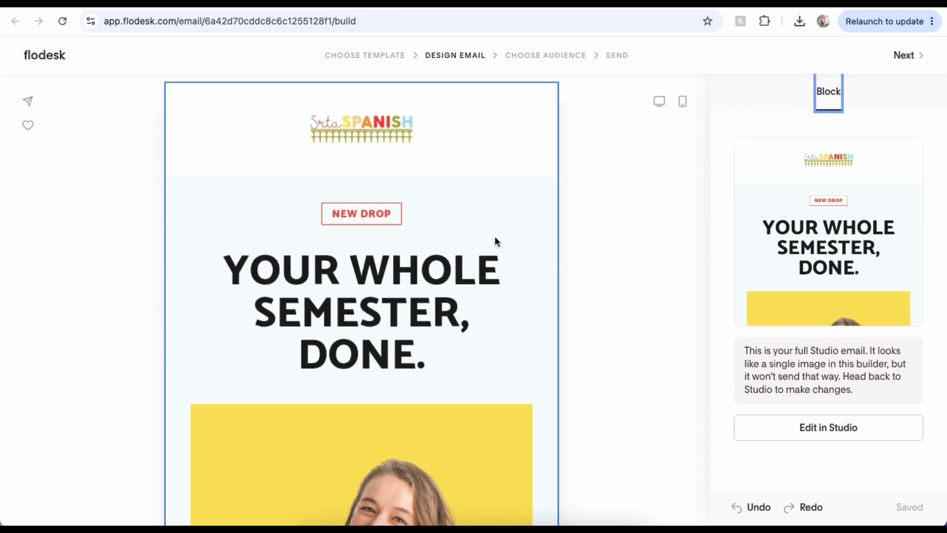